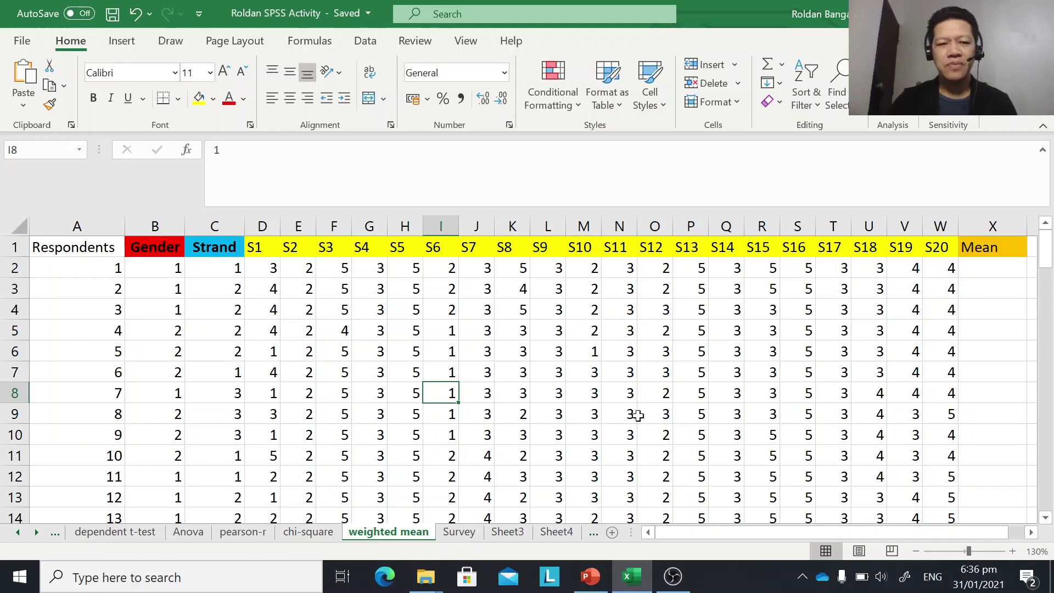
Look through the 80 respondents' answers to statements S1 to S20 on the weighted mean sheet.
{"action": "scroll", "coordinate": [626, 428], "scroll_direction": "down", "scroll_amount": 2}
{"action": "scroll", "coordinate": [626, 428], "scroll_direction": "down", "scroll_amount": 11}
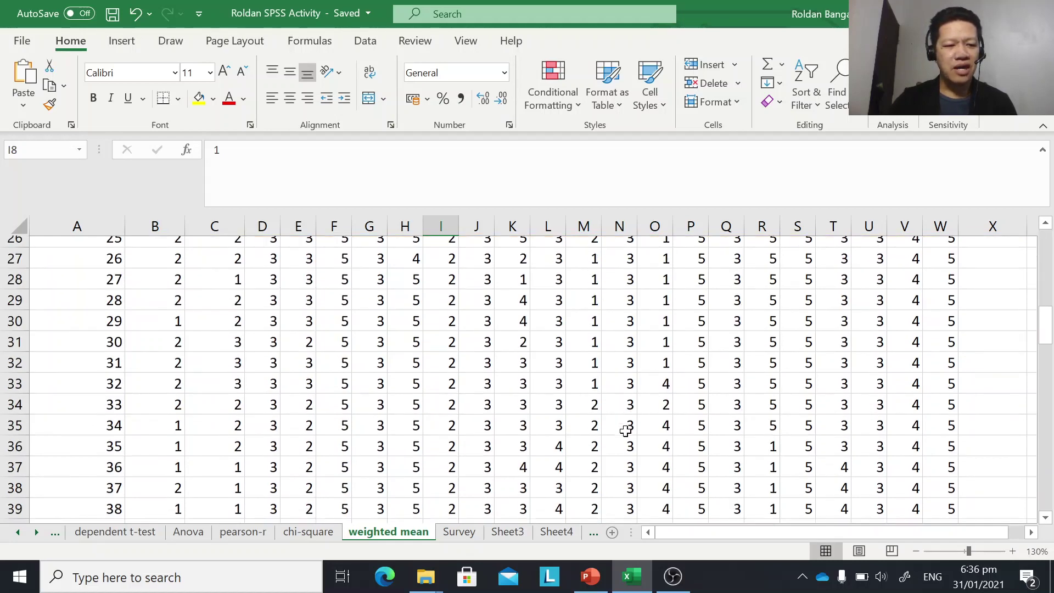
{"action": "scroll", "coordinate": [626, 435], "scroll_direction": "down", "scroll_amount": 7}
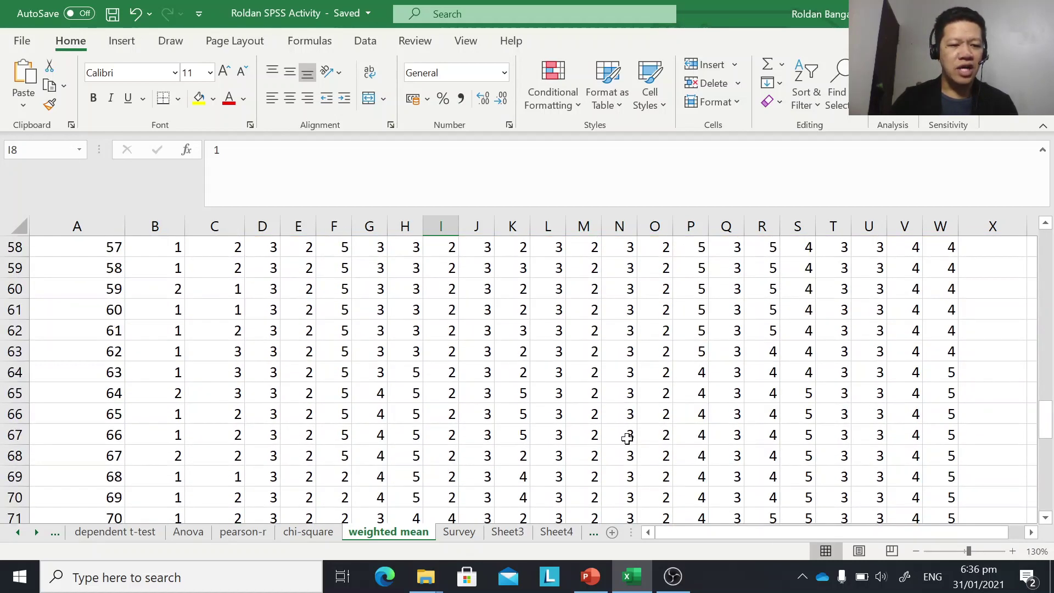
{"action": "scroll", "coordinate": [872, 450], "scroll_direction": "up", "scroll_amount": 14}
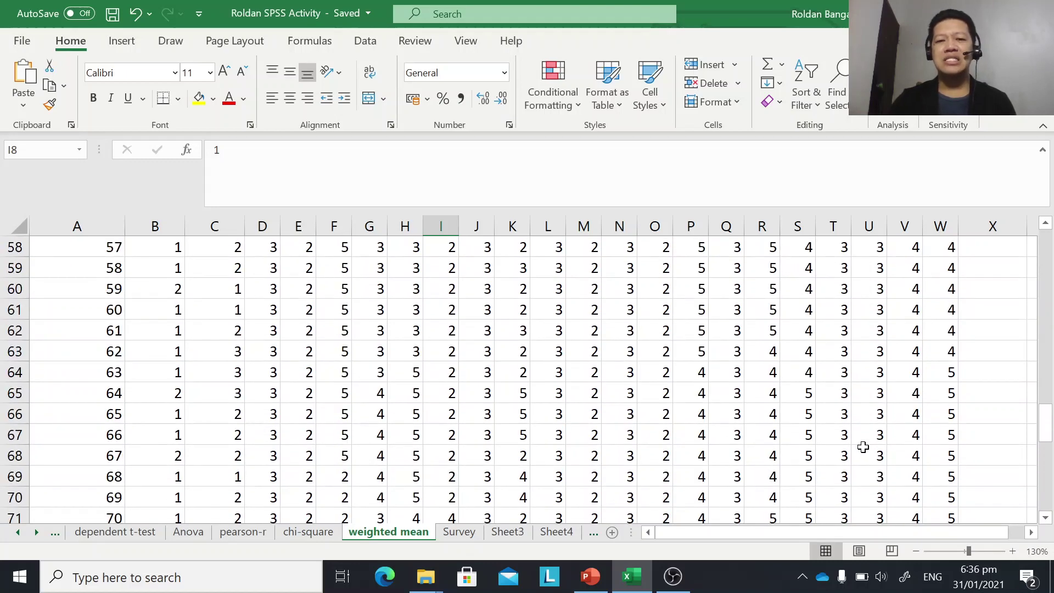
{"action": "scroll", "coordinate": [850, 455], "scroll_direction": "up", "scroll_amount": 4}
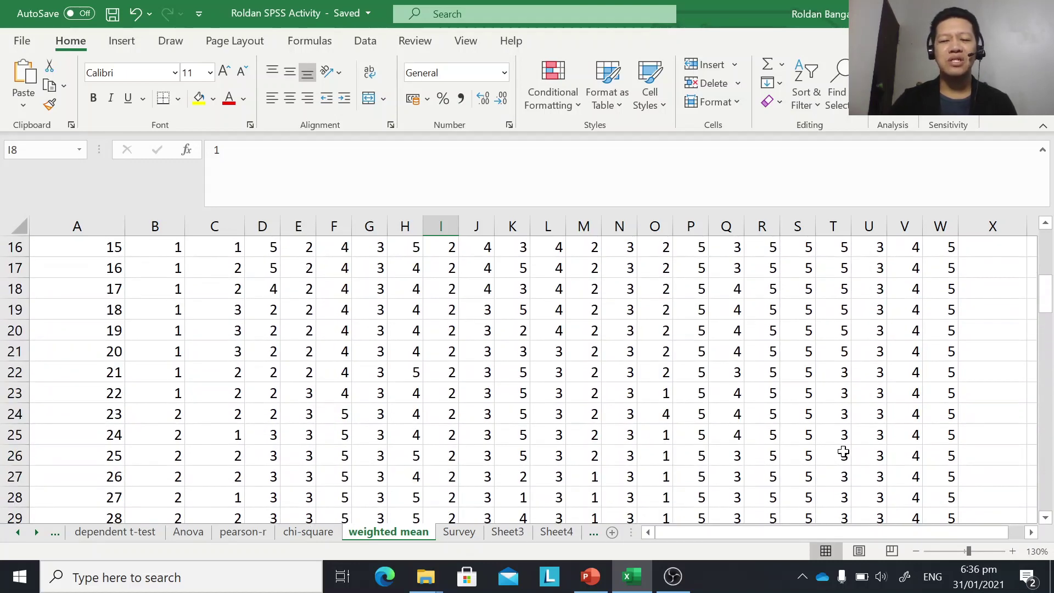
{"action": "scroll", "coordinate": [827, 458], "scroll_direction": "up", "scroll_amount": 5}
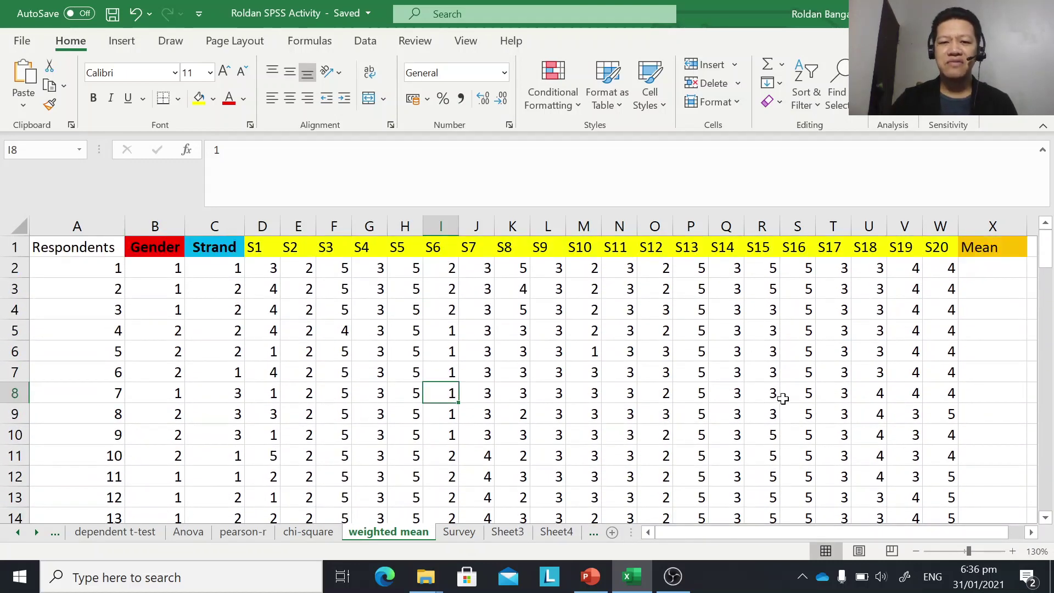
Calculate the first respondent's average of S1 to S20 (D2:W2) in the Mean column, cell X2.
{"action": "left_click", "coordinate": [267, 268]}
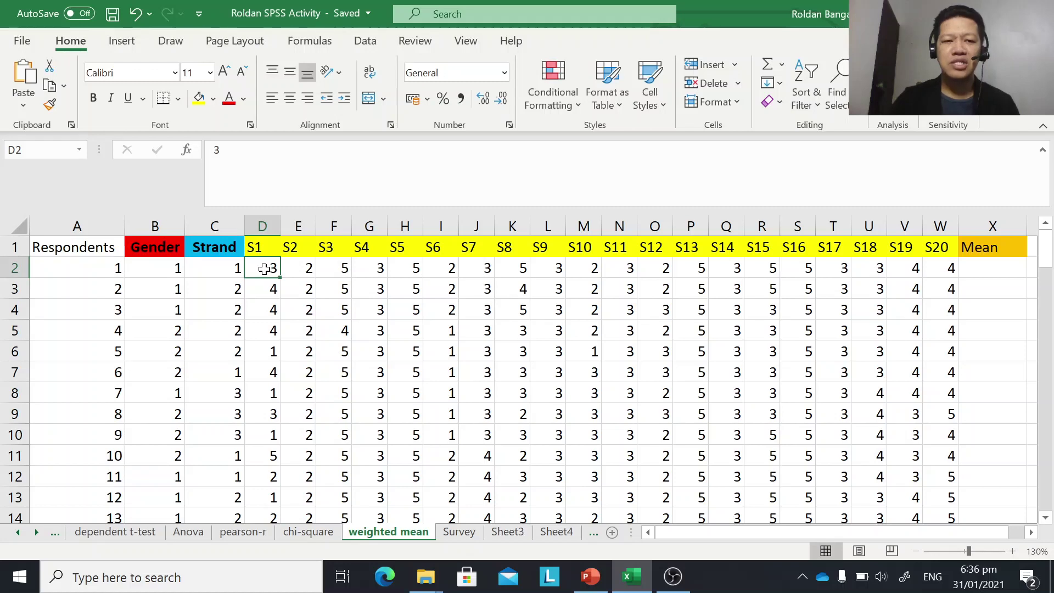
{"action": "left_click", "coordinate": [995, 269]}
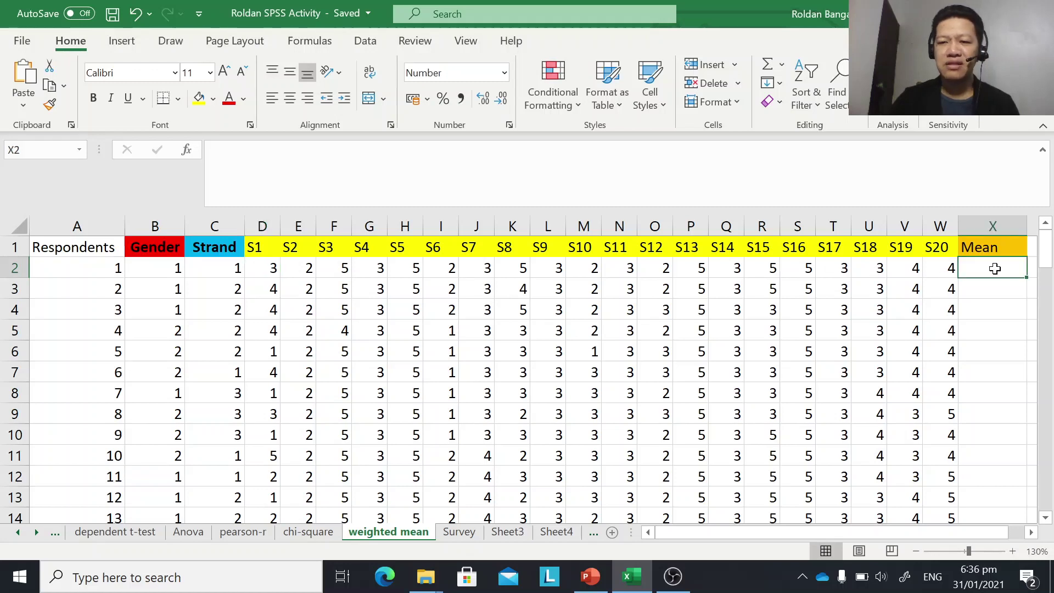
{"action": "left_click", "coordinate": [276, 269]}
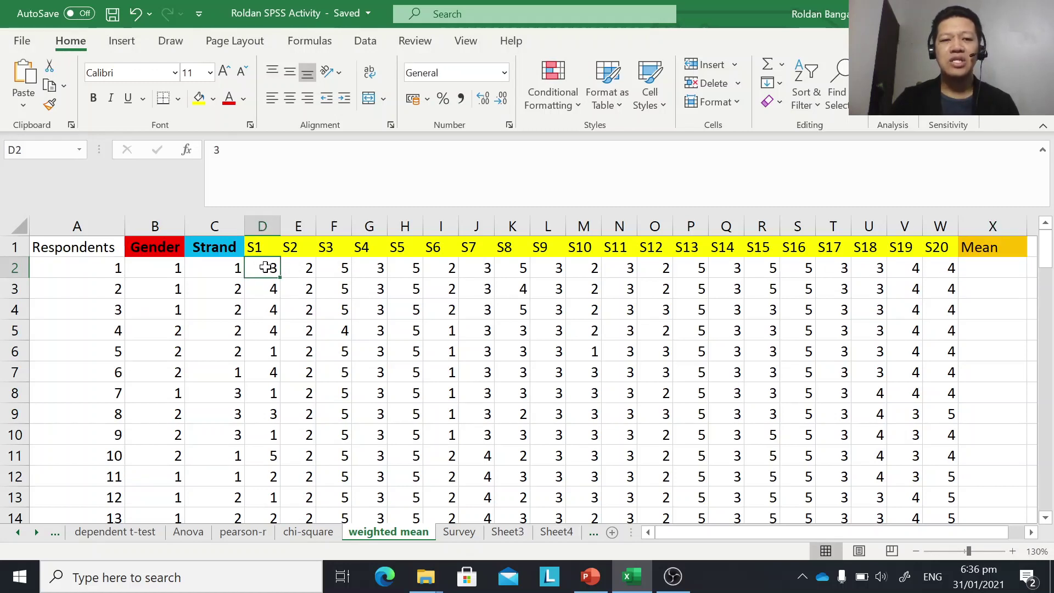
{"action": "left_click_drag", "start_coordinate": [273, 269], "coordinate": [990, 273]}
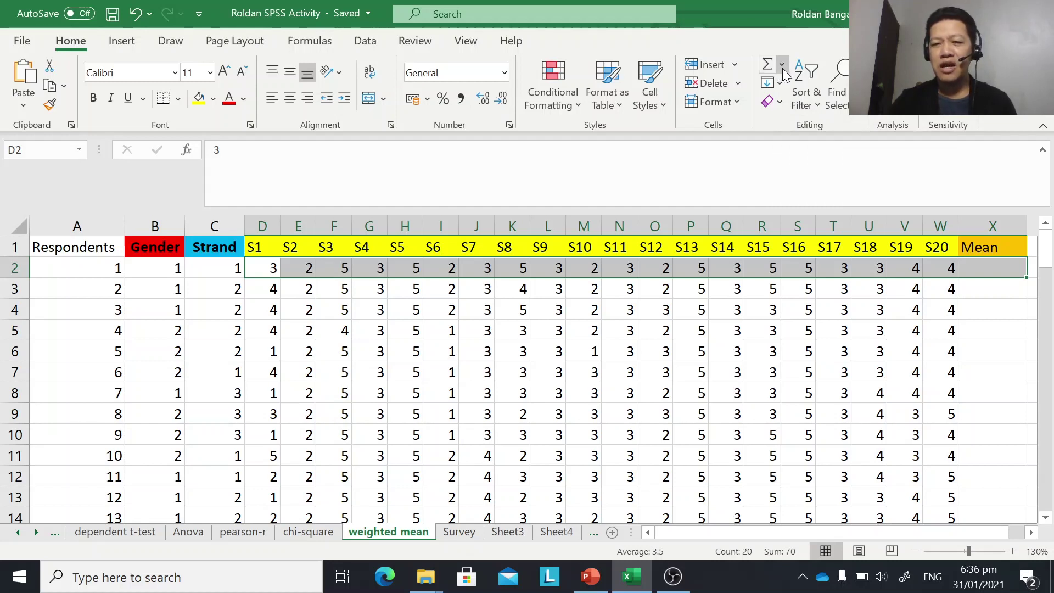
{"action": "left_click", "coordinate": [782, 65]}
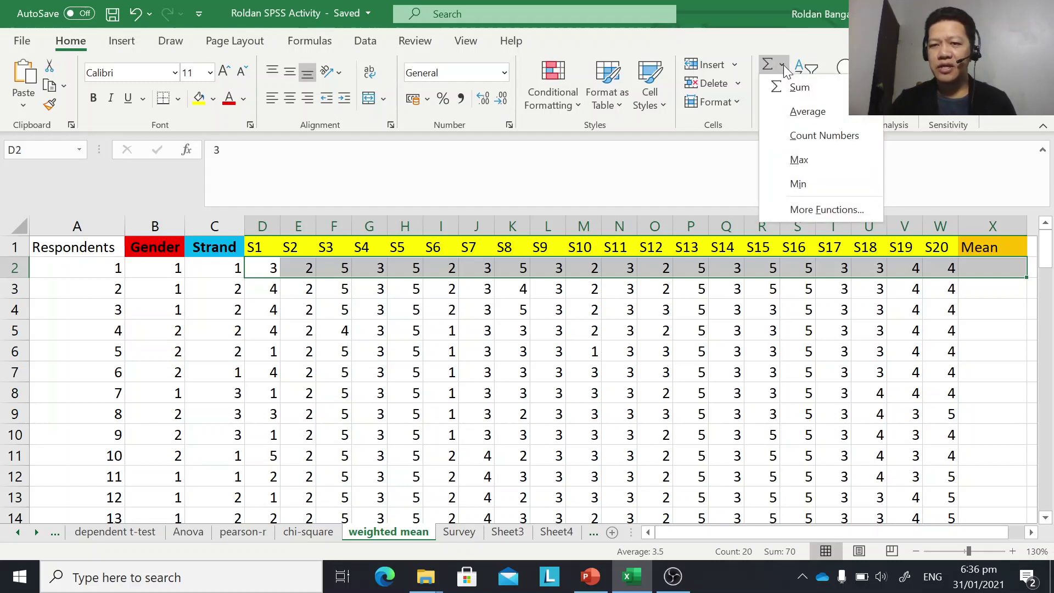
{"action": "left_click", "coordinate": [808, 111]}
{"action": "left_click", "coordinate": [1001, 269]}
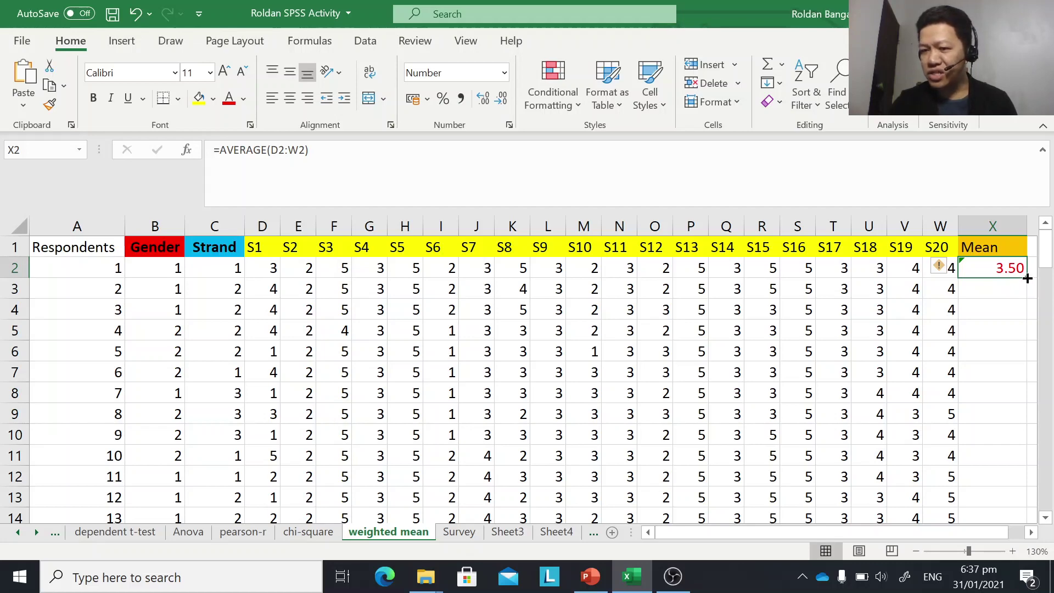
Fill the average formula from X2 down the Mean column to the last respondent in X81.
{"action": "left_click_drag", "start_coordinate": [1027, 278], "coordinate": [998, 431]}
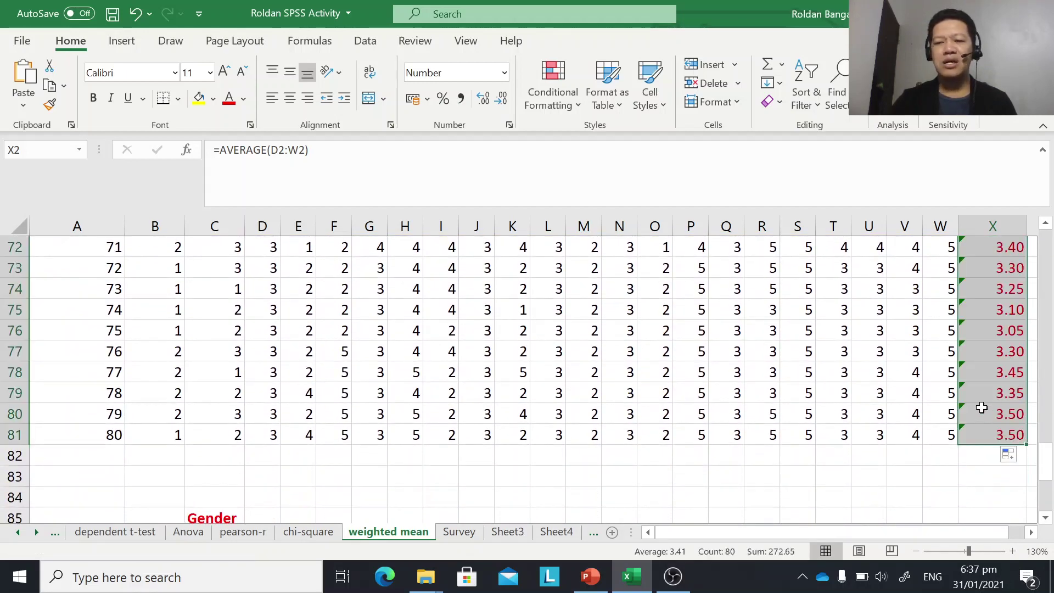
{"action": "scroll", "coordinate": [977, 411], "scroll_direction": "up", "scroll_amount": 1}
{"action": "scroll", "coordinate": [977, 411], "scroll_direction": "up", "scroll_amount": 14}
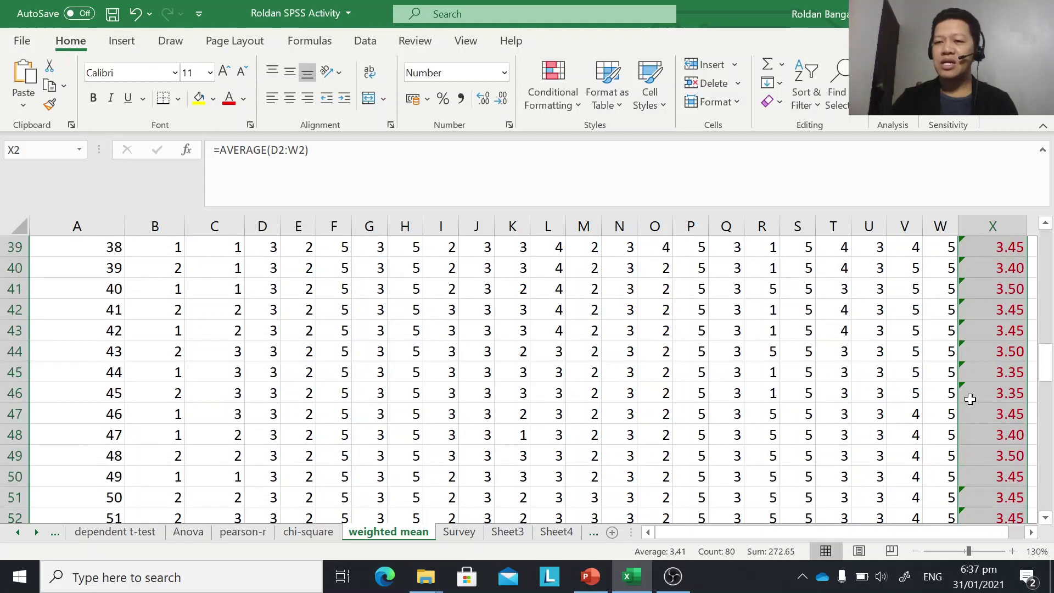
{"action": "scroll", "coordinate": [968, 395], "scroll_direction": "up", "scroll_amount": 10}
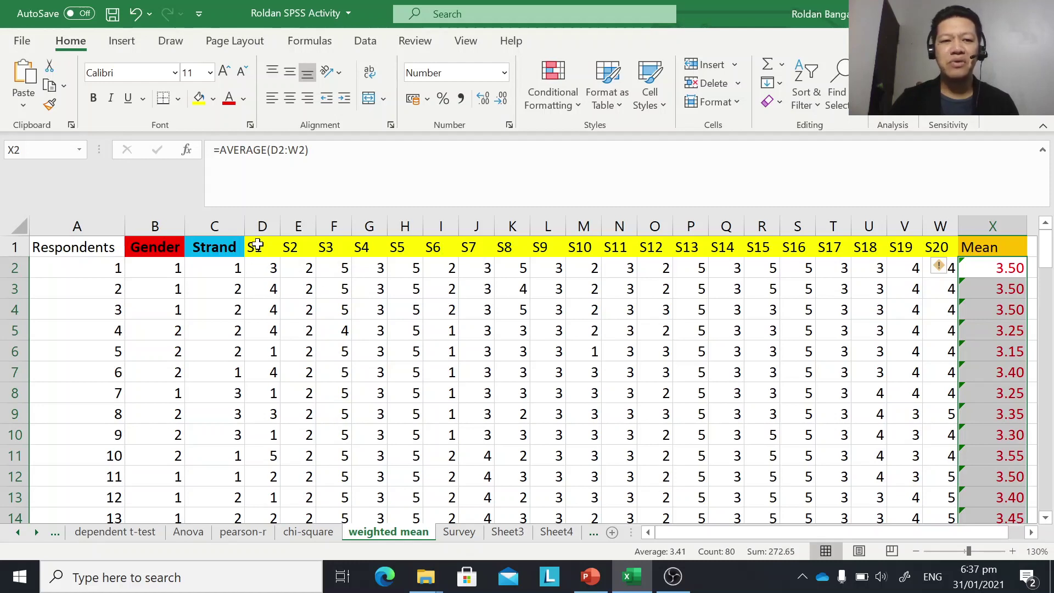
{"action": "left_click", "coordinate": [262, 226]}
{"action": "left_click", "coordinate": [297, 226]}
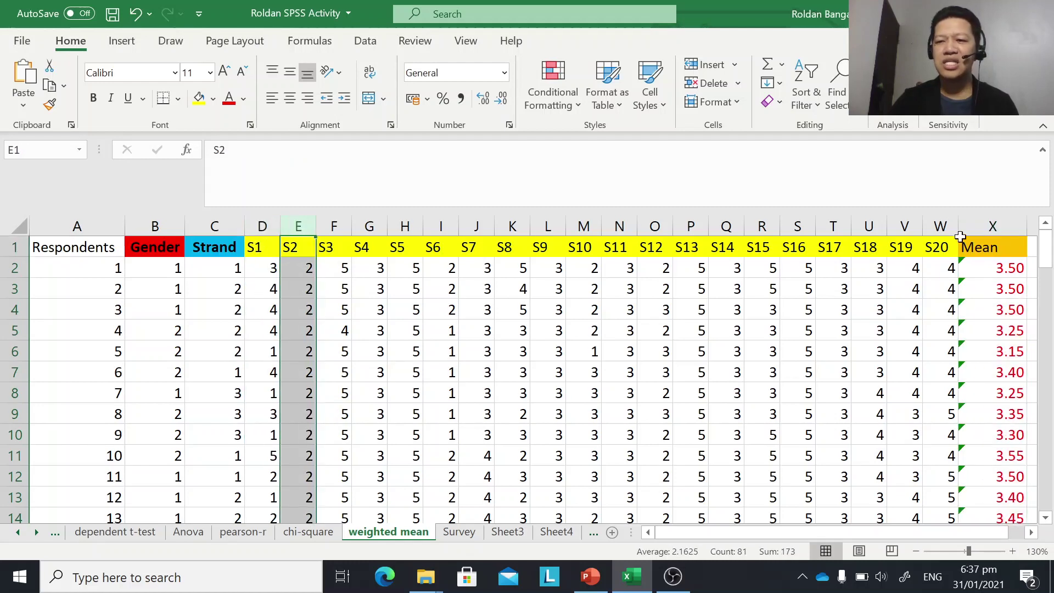
{"action": "left_click", "coordinate": [938, 226]}
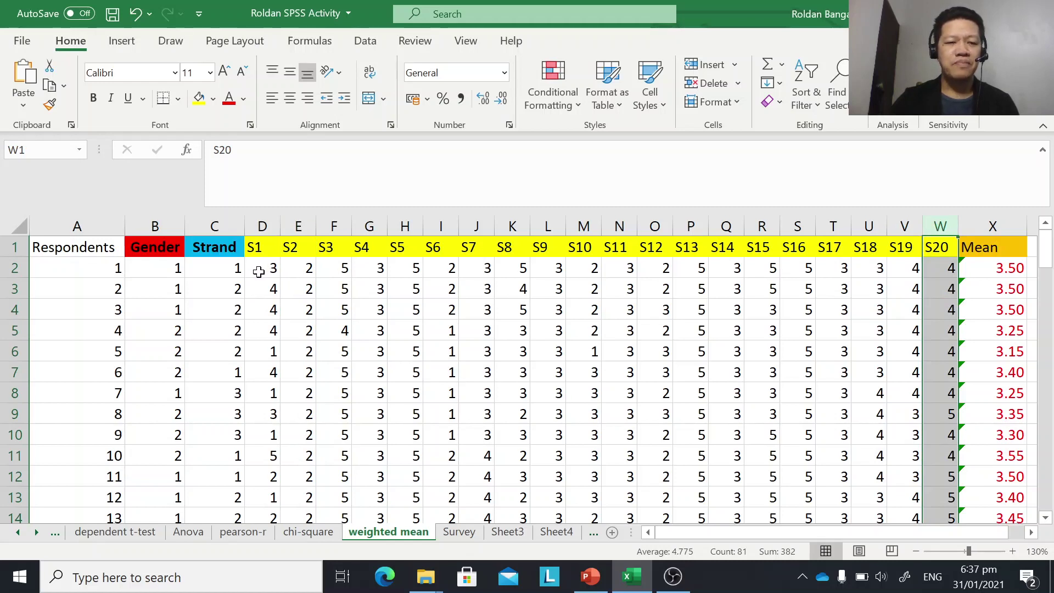
{"action": "left_click", "coordinate": [262, 226]}
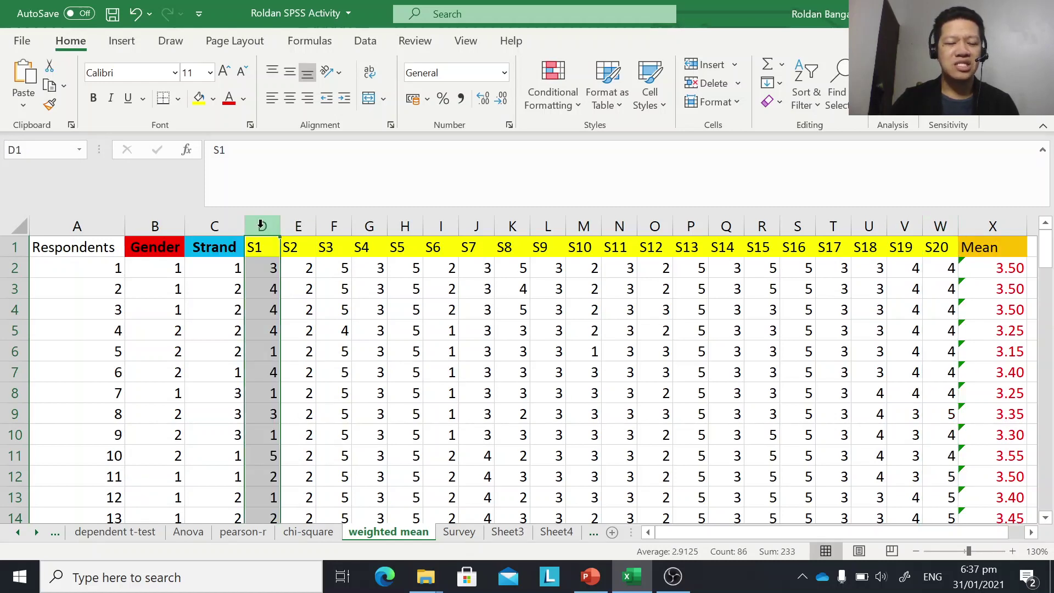
{"action": "left_click", "coordinate": [296, 288]}
Calculate the average of all S1 responses (D2:D81) in cell D82 below the column.
{"action": "left_click", "coordinate": [263, 268]}
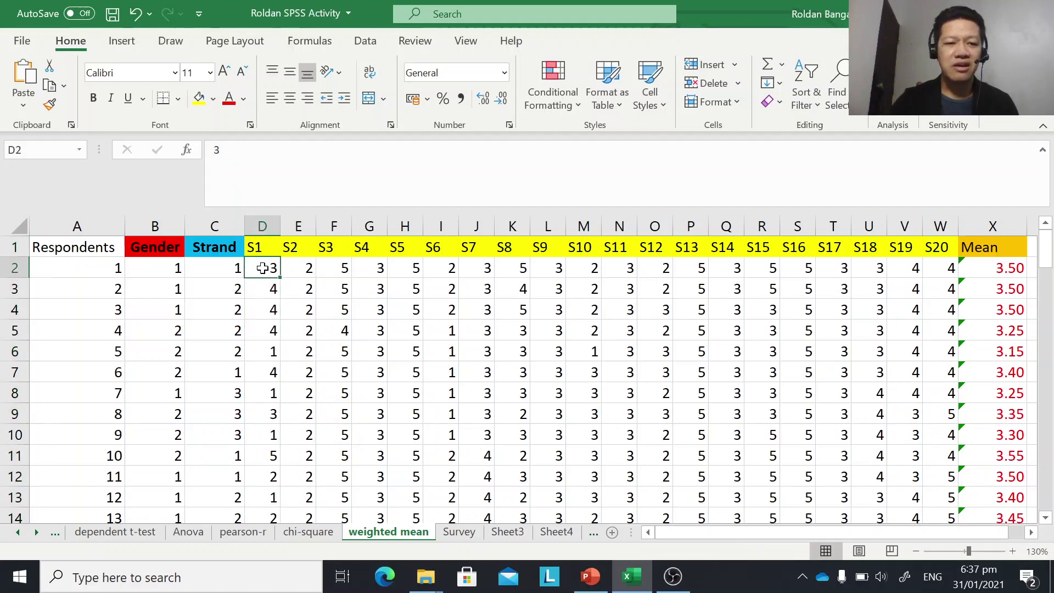
{"action": "left_click_drag", "start_coordinate": [260, 276], "coordinate": [272, 416]}
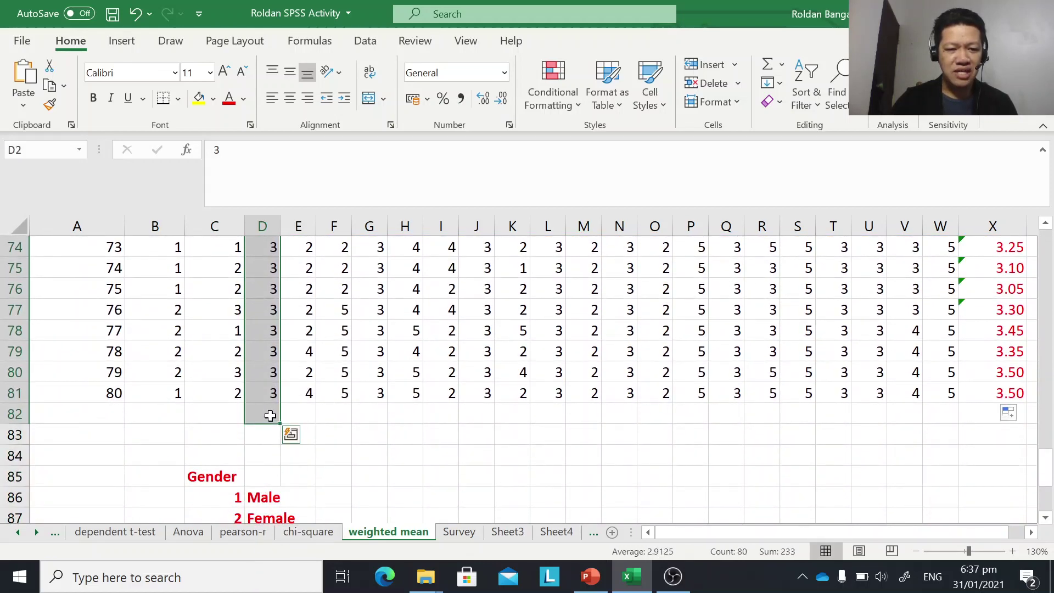
{"action": "left_click", "coordinate": [782, 64]}
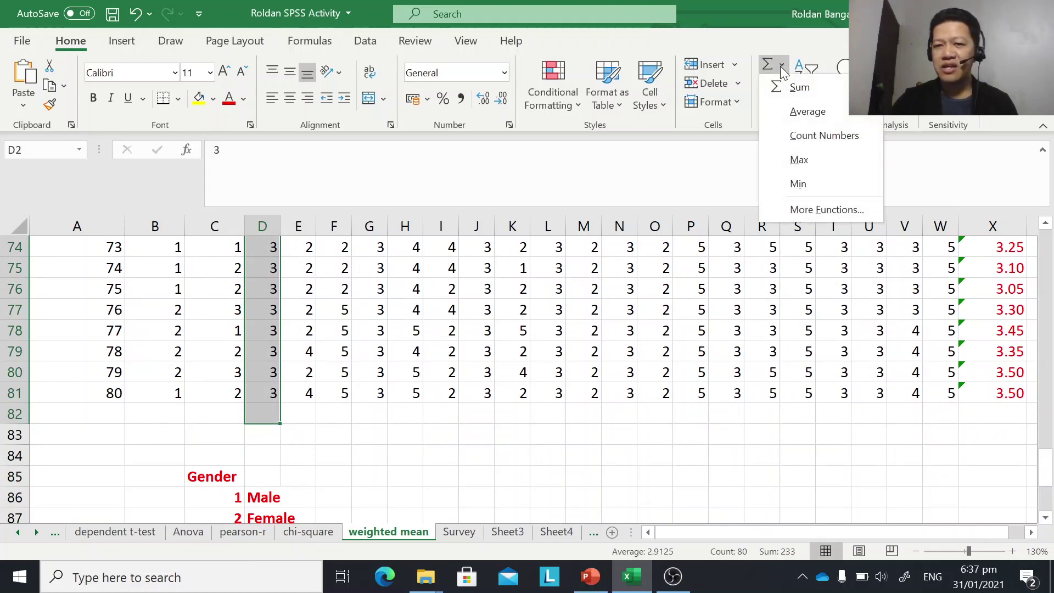
{"action": "left_click", "coordinate": [806, 112]}
{"action": "scroll", "coordinate": [456, 439], "scroll_direction": "down", "scroll_amount": 14}
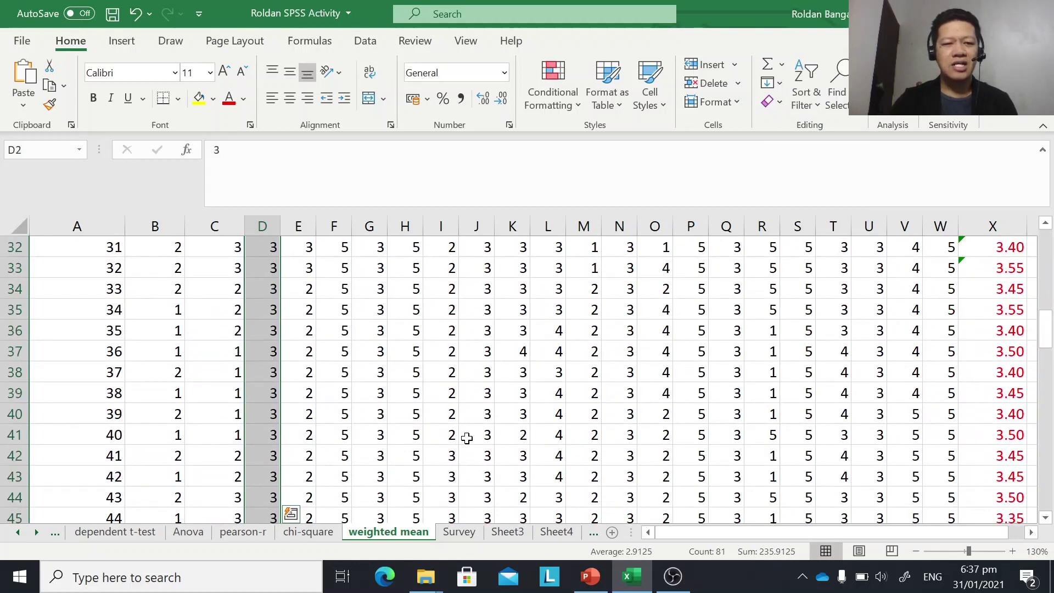
{"action": "scroll", "coordinate": [442, 441], "scroll_direction": "down", "scroll_amount": 14}
{"action": "scroll", "coordinate": [341, 440], "scroll_direction": "up", "scroll_amount": 2}
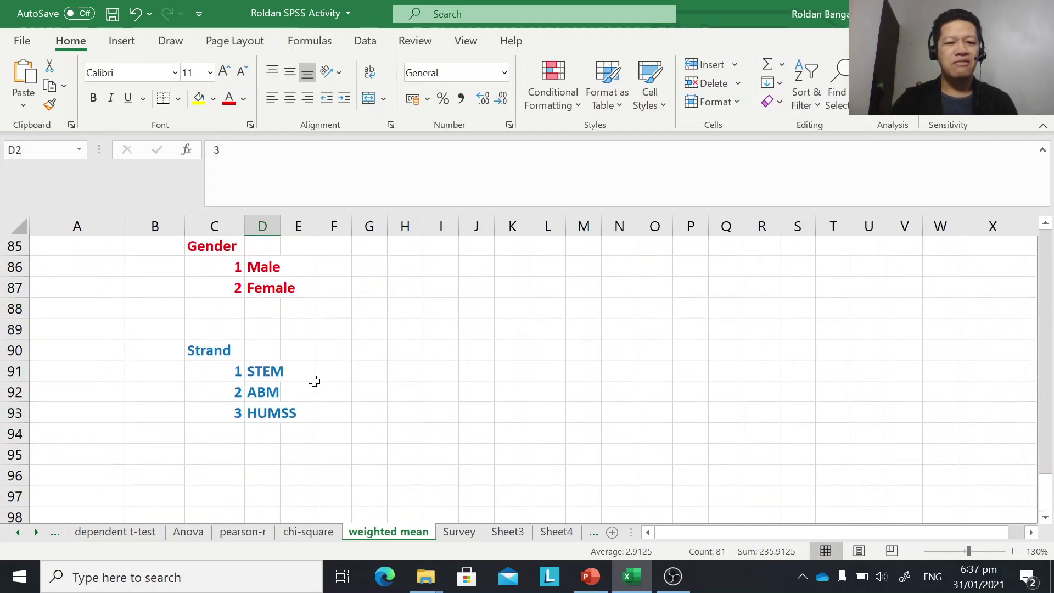
{"action": "scroll", "coordinate": [275, 369], "scroll_direction": "up", "scroll_amount": 1}
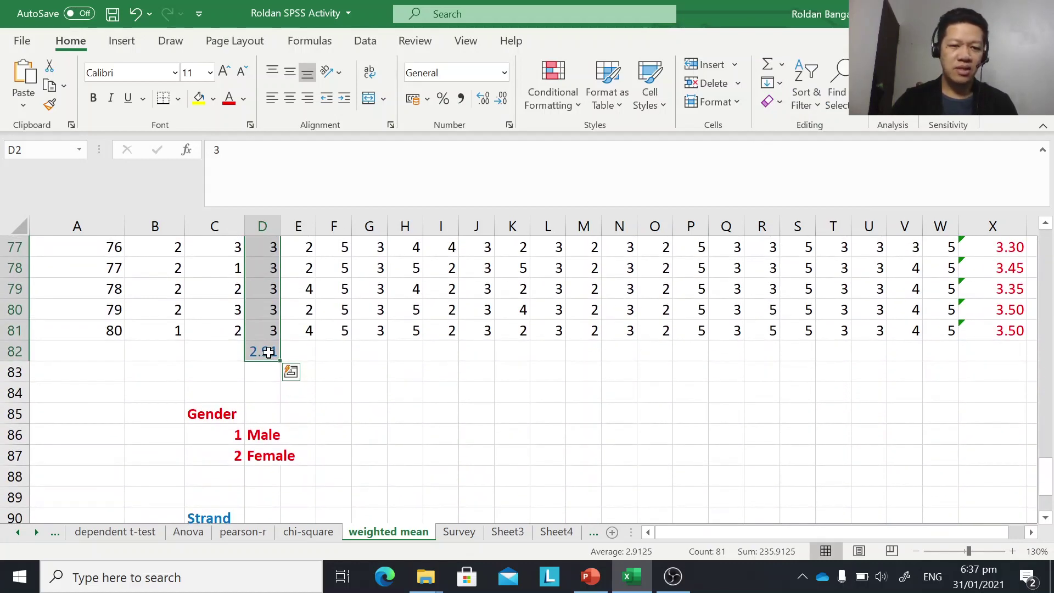
Fill the average formula from D82 across row 82 through S20 and the Mean column to X82.
{"action": "left_click", "coordinate": [269, 353]}
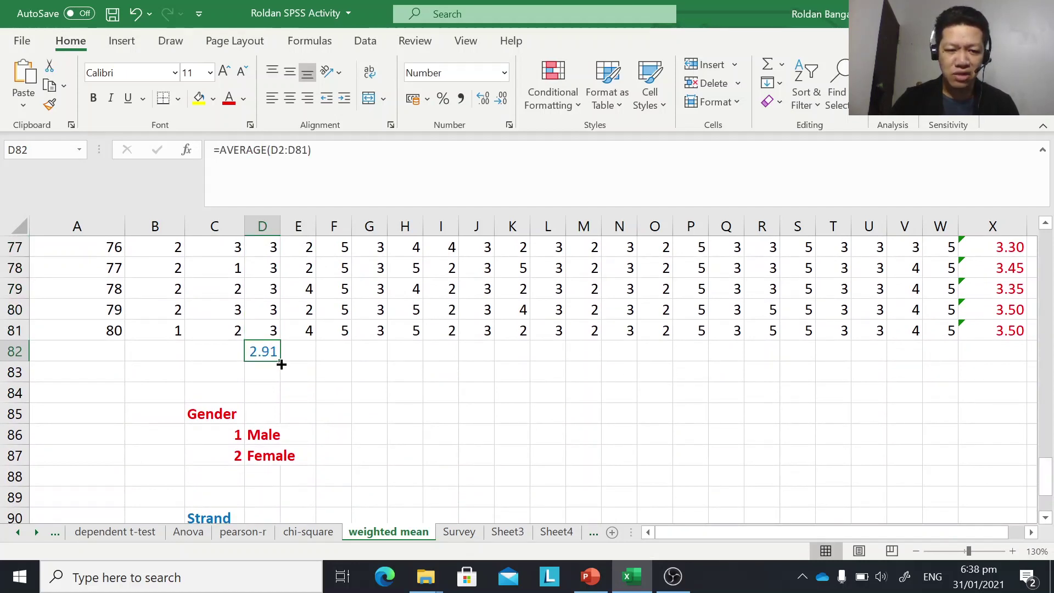
{"action": "left_click_drag", "start_coordinate": [281, 360], "coordinate": [1001, 351]}
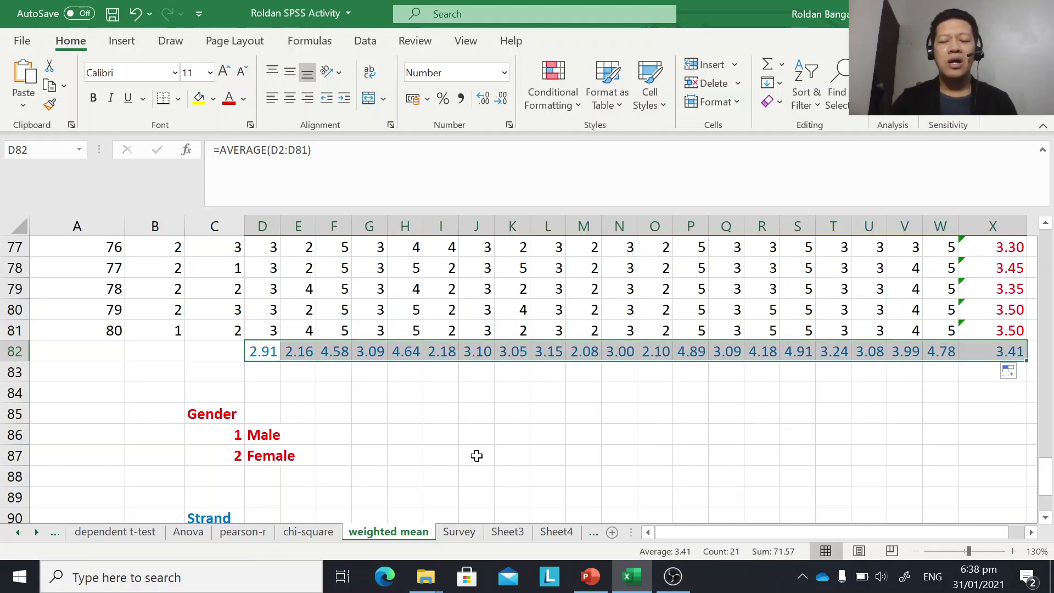
{"action": "scroll", "coordinate": [498, 446], "scroll_direction": "up", "scroll_amount": 12}
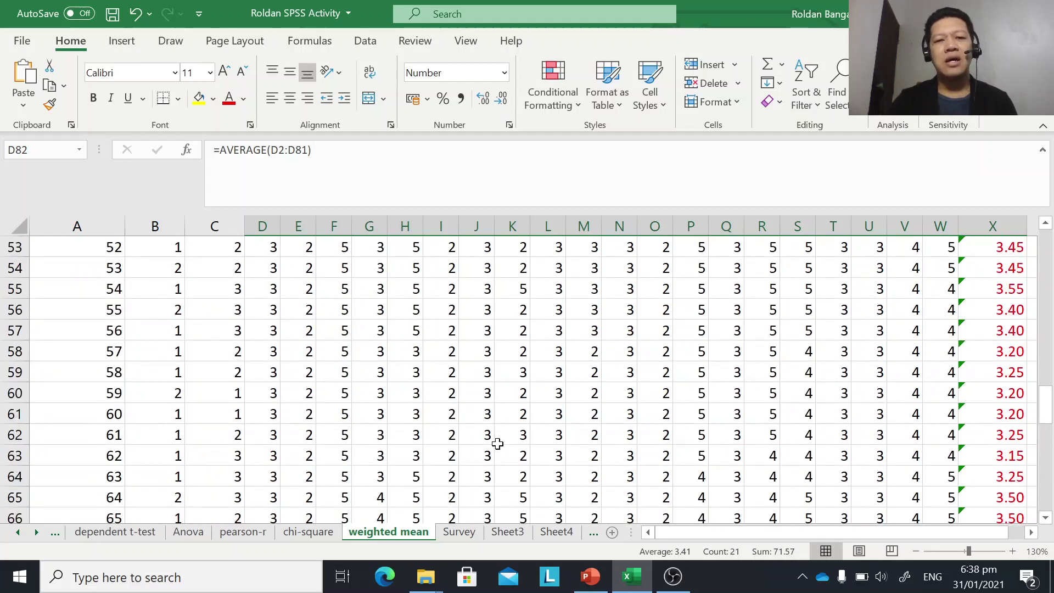
{"action": "scroll", "coordinate": [497, 443], "scroll_direction": "up", "scroll_amount": 13}
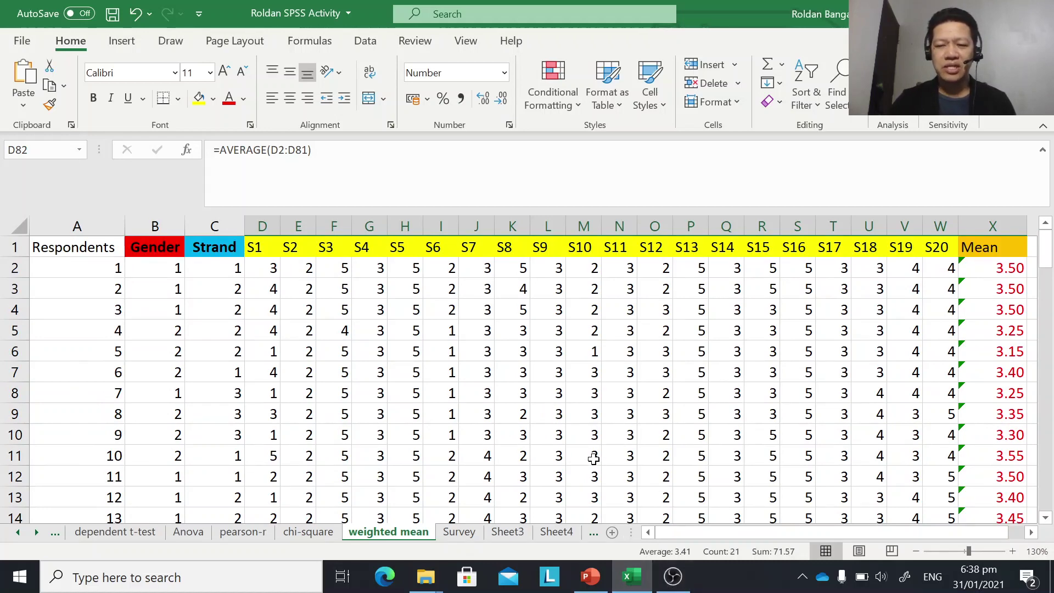
{"action": "scroll", "coordinate": [582, 453], "scroll_direction": "down", "scroll_amount": 6}
{"action": "scroll", "coordinate": [557, 447], "scroll_direction": "down", "scroll_amount": 9}
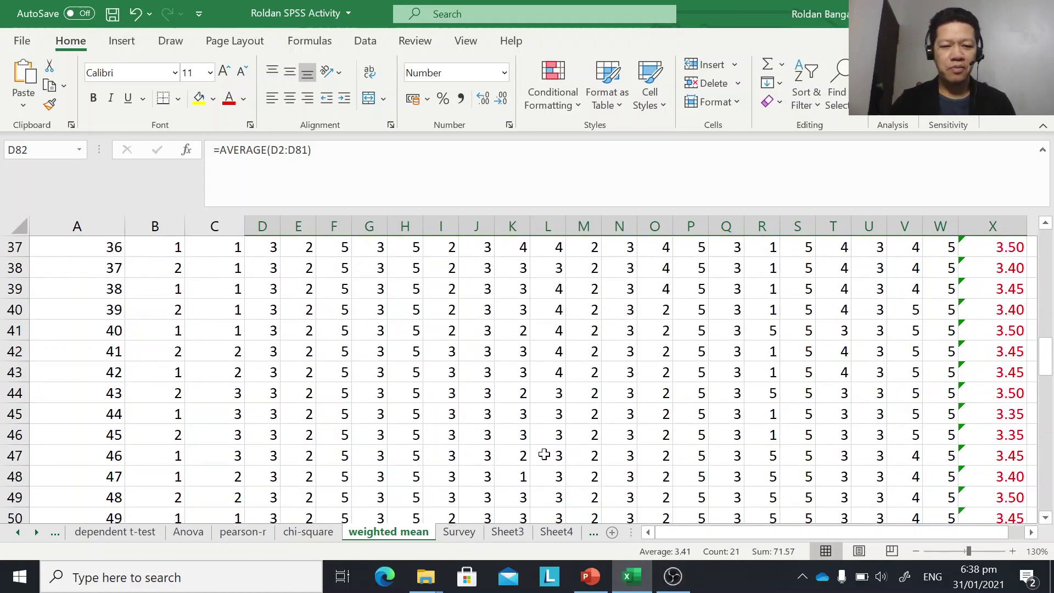
Switch to PowerPoint and view the "Organizing the MS Excel Results" slide with Table 1 as a full-screen slide show.
{"action": "left_click", "coordinate": [673, 576]}
{"action": "left_click", "coordinate": [645, 586]}
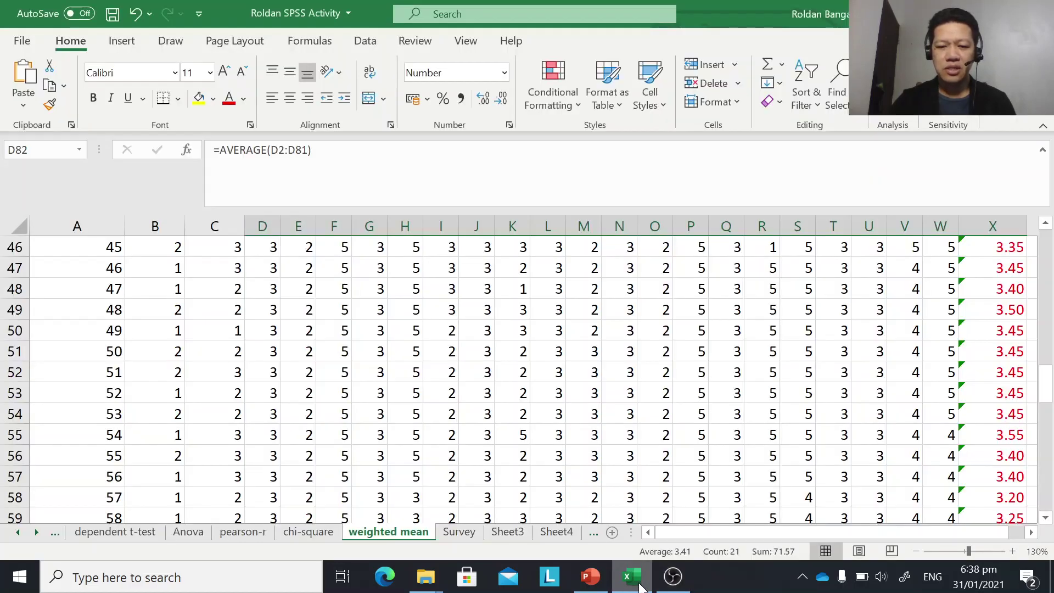
{"action": "left_click", "coordinate": [590, 576]}
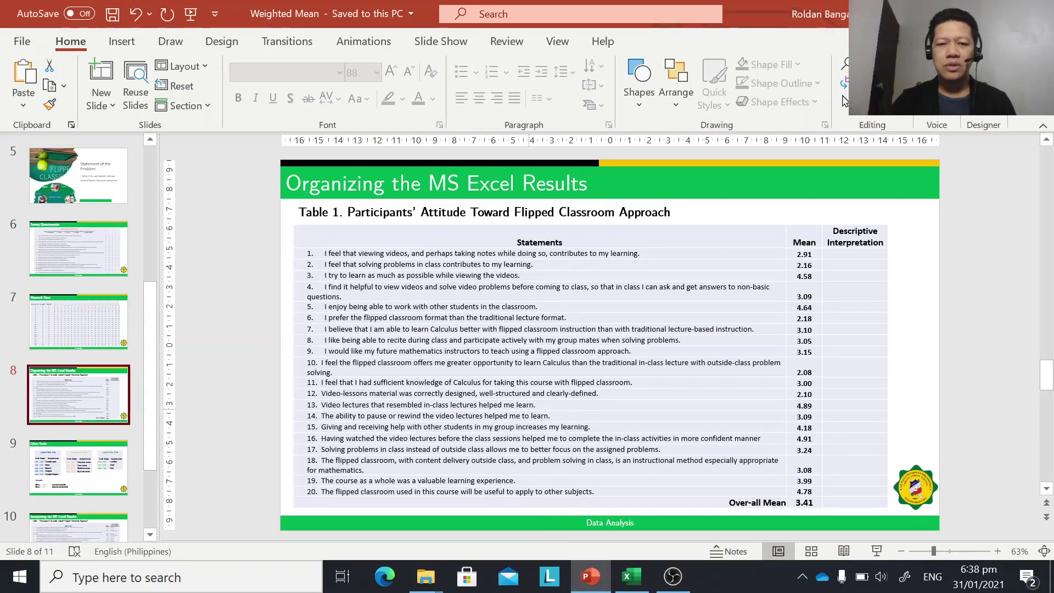
{"action": "left_click", "coordinate": [877, 552]}
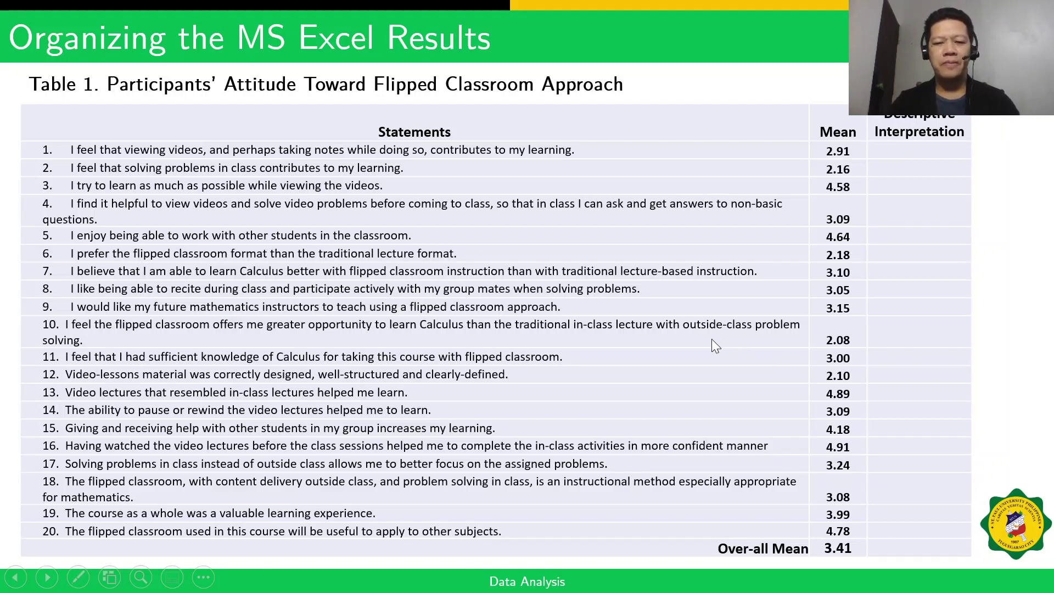
{"action": "key", "text": "Escape"}
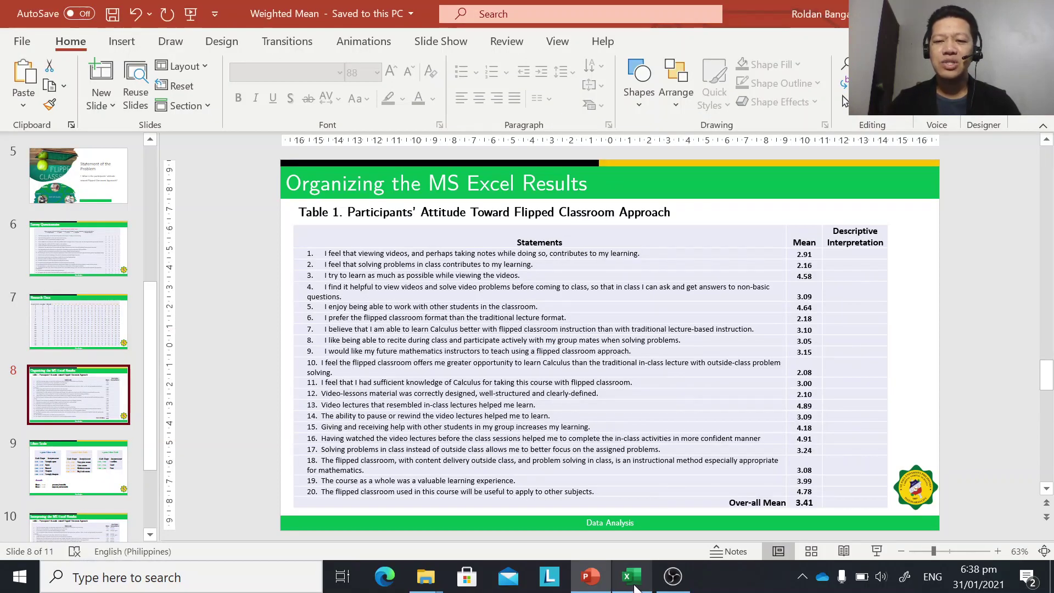
Switch back to Excel and examine the statement means in row 82, starting with the S1 average in D82.
{"action": "left_click", "coordinate": [634, 582]}
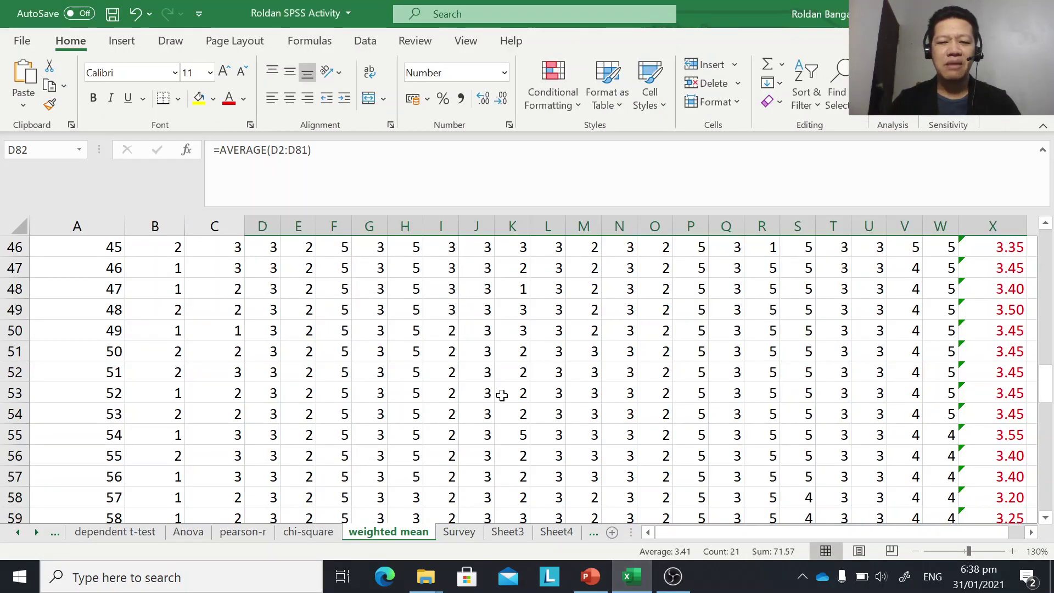
{"action": "scroll", "coordinate": [446, 417], "scroll_direction": "down", "scroll_amount": 7}
{"action": "scroll", "coordinate": [440, 420], "scroll_direction": "down", "scroll_amount": 9}
{"action": "scroll", "coordinate": [409, 416], "scroll_direction": "up", "scroll_amount": 4}
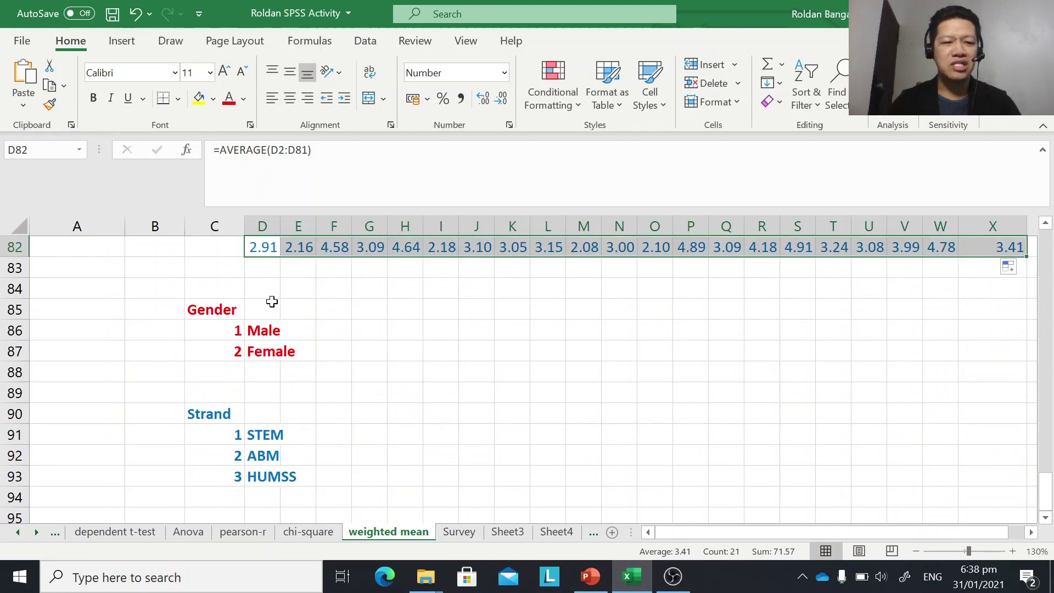
{"action": "left_click", "coordinate": [272, 306]}
{"action": "left_click", "coordinate": [270, 253]}
{"action": "scroll", "coordinate": [313, 275], "scroll_direction": "up", "scroll_amount": 2}
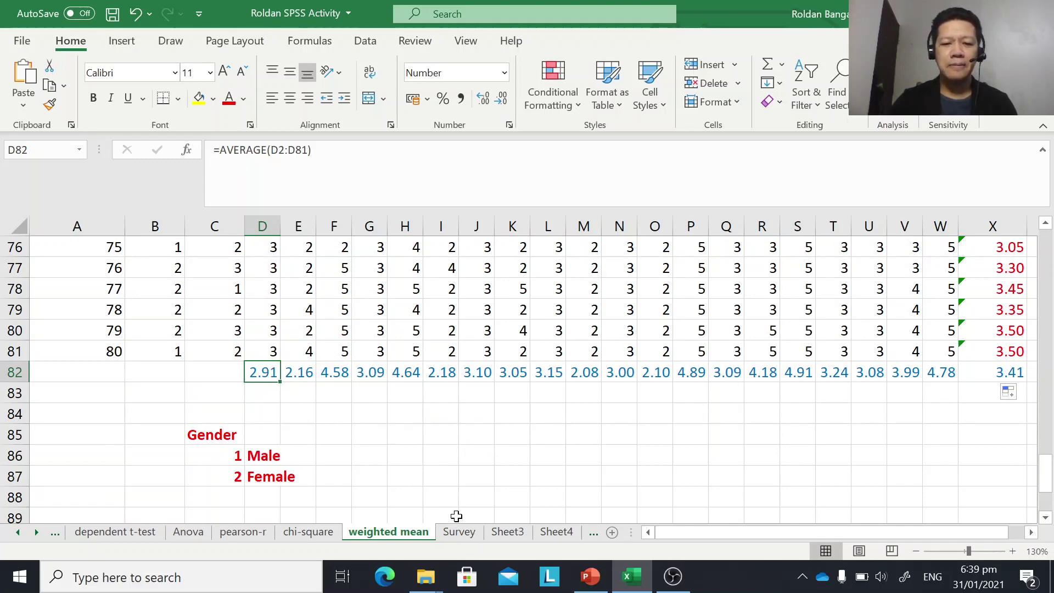
Copy the statement headers S1 to S20 (D1:W1) in the weighted mean sheet.
{"action": "scroll", "coordinate": [346, 400], "scroll_direction": "up", "scroll_amount": 20}
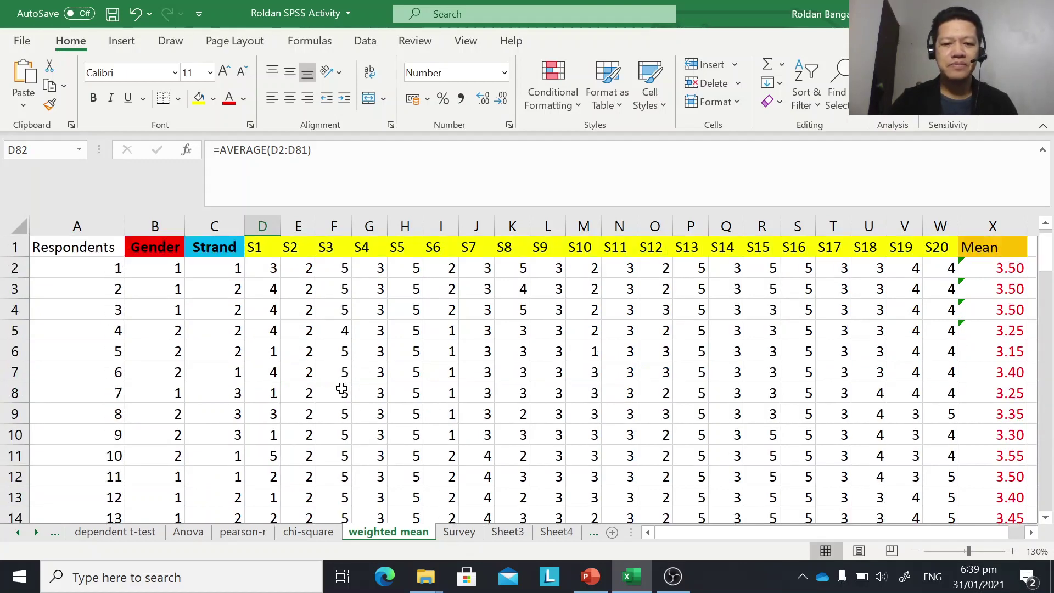
{"action": "left_click", "coordinate": [249, 248]}
{"action": "left_click_drag", "start_coordinate": [261, 247], "coordinate": [934, 252]}
{"action": "right_click", "coordinate": [930, 252]}
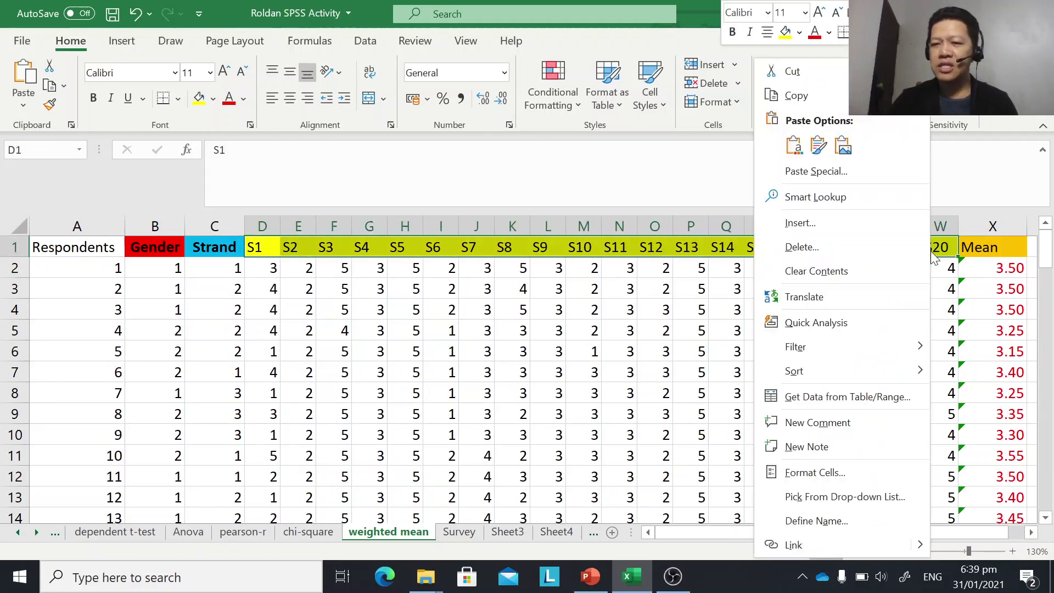
{"action": "left_click", "coordinate": [803, 96]}
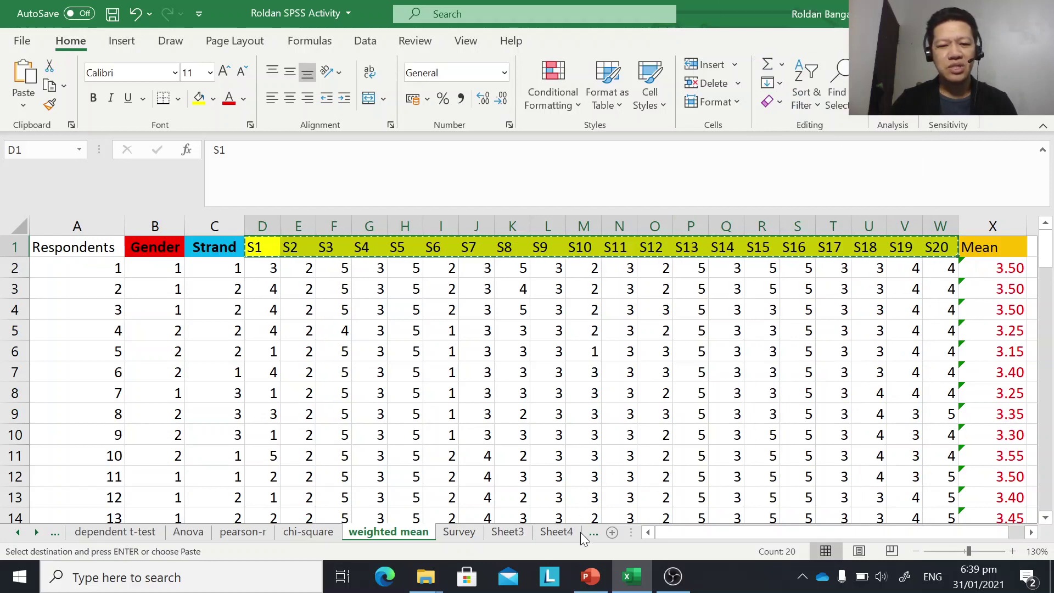
Add a new worksheet and paste the copied headers transposed into a column starting at B3.
{"action": "left_click", "coordinate": [614, 534]}
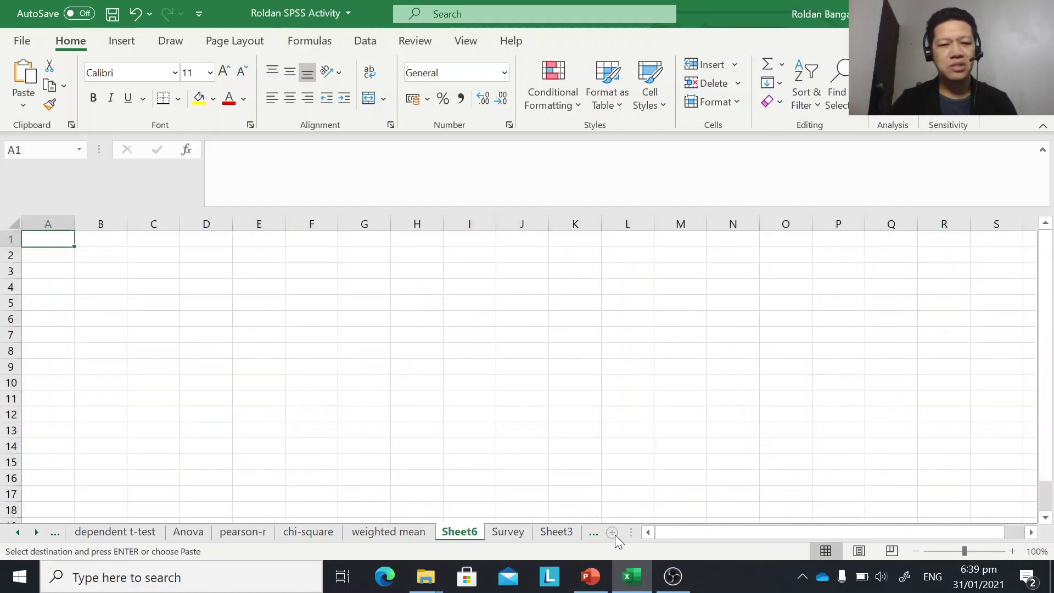
{"action": "left_click", "coordinate": [108, 253]}
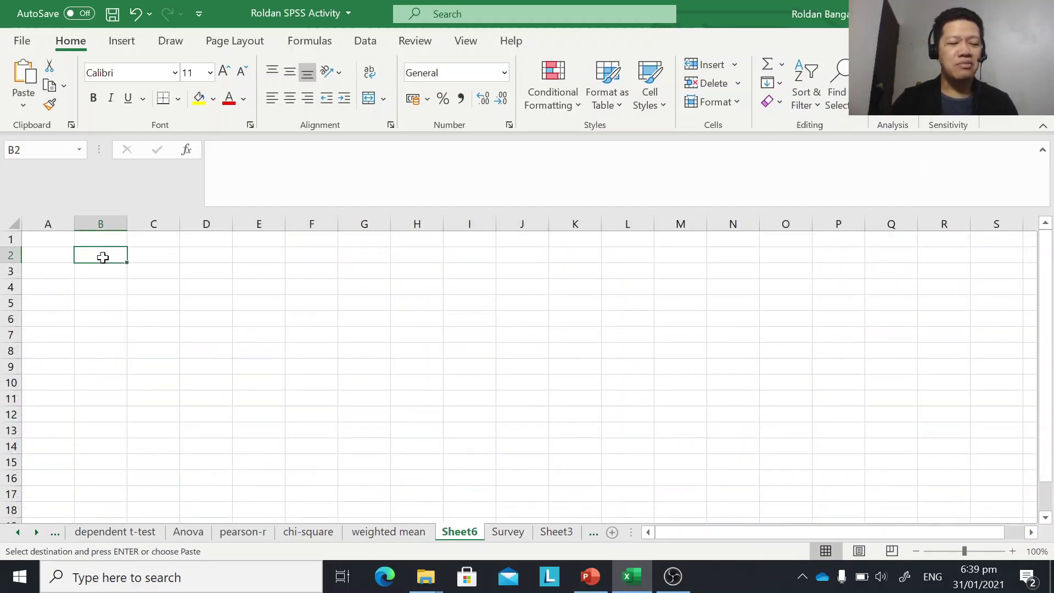
{"action": "left_click", "coordinate": [103, 272]}
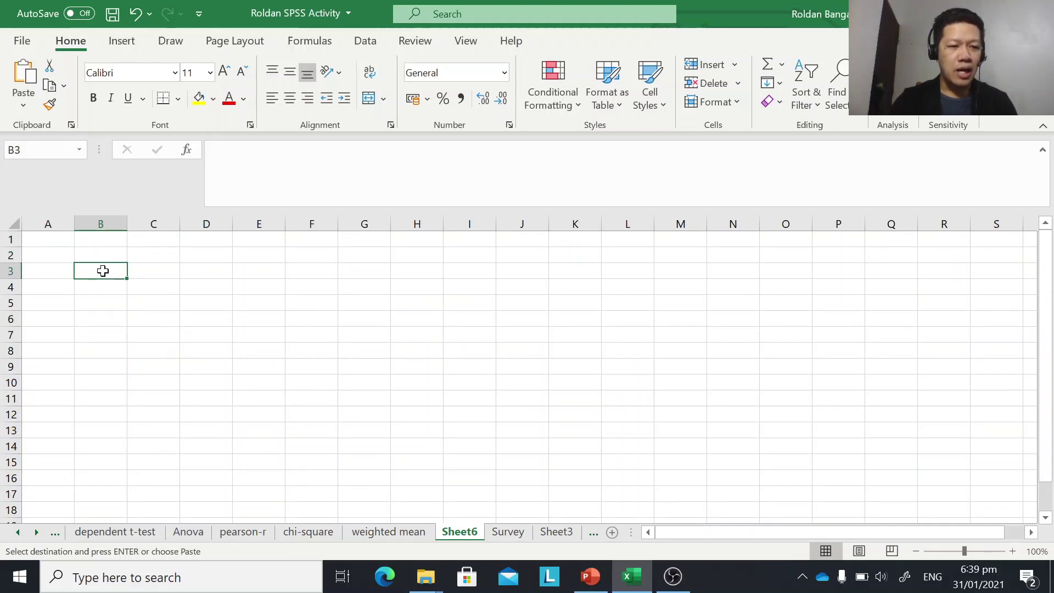
{"action": "right_click", "coordinate": [103, 271]}
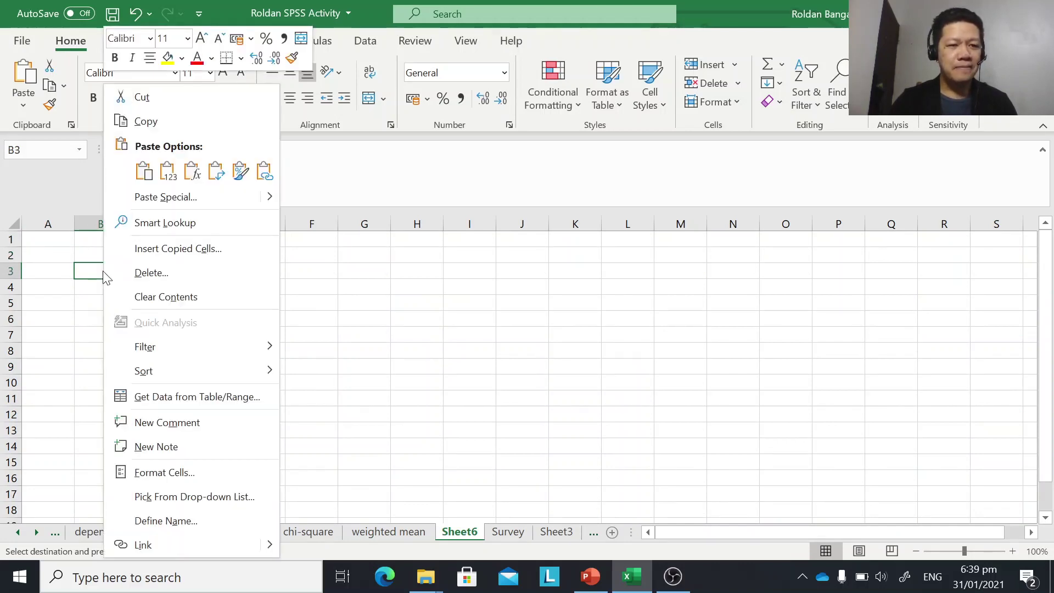
{"action": "left_click", "coordinate": [215, 172]}
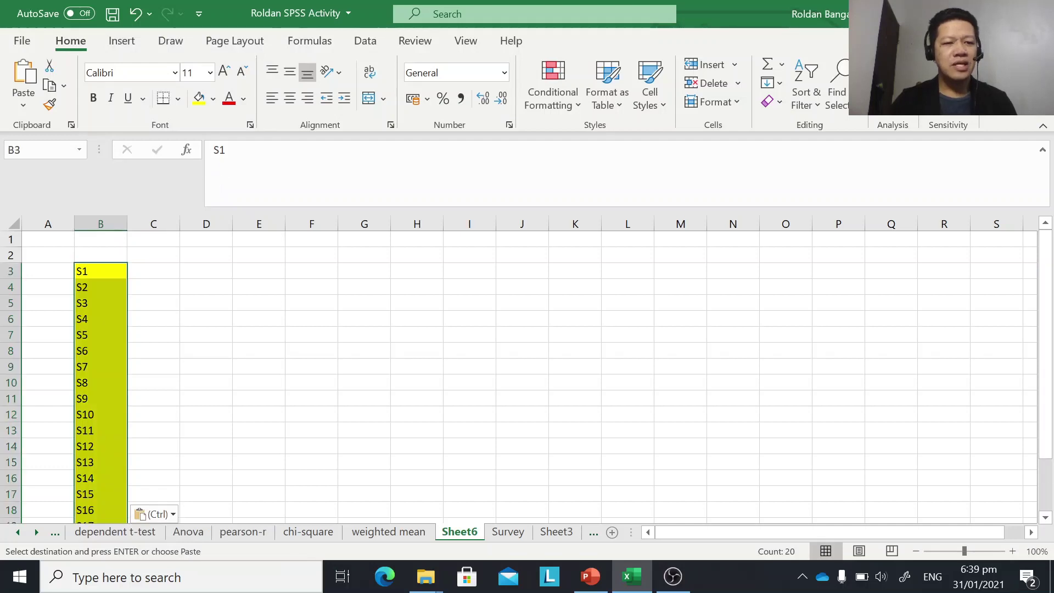
{"action": "scroll", "coordinate": [227, 354], "scroll_direction": "down", "scroll_amount": 4}
{"action": "scroll", "coordinate": [227, 354], "scroll_direction": "up", "scroll_amount": 4}
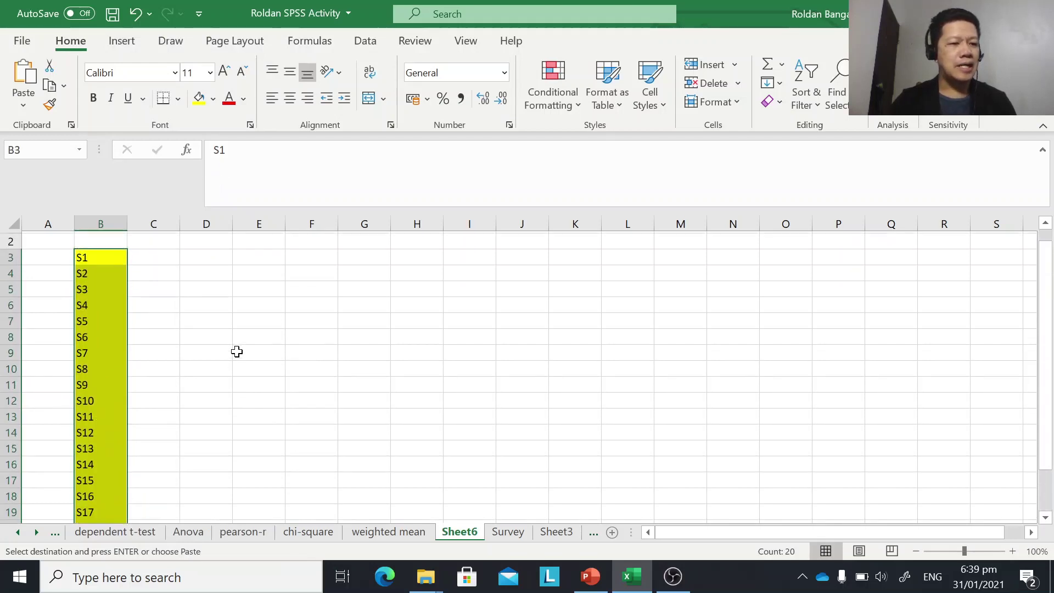
Copy the row of computed means D82:X82 from the weighted mean sheet.
{"action": "left_click", "coordinate": [400, 536]}
{"action": "scroll", "coordinate": [427, 443], "scroll_direction": "down", "scroll_amount": 4}
{"action": "scroll", "coordinate": [427, 443], "scroll_direction": "down", "scroll_amount": 20}
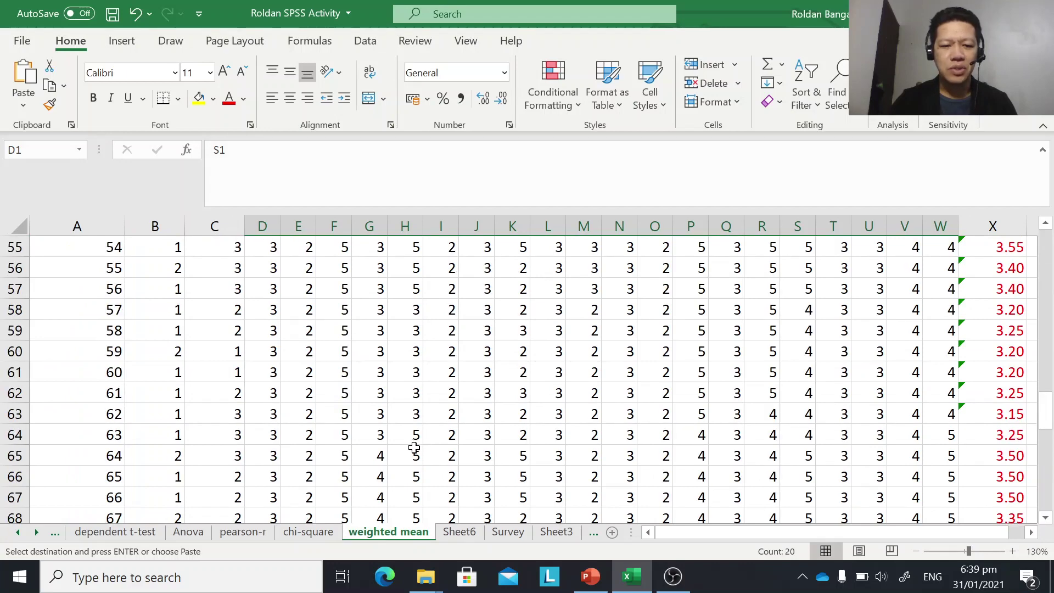
{"action": "left_click_drag", "start_coordinate": [261, 312], "coordinate": [981, 317]}
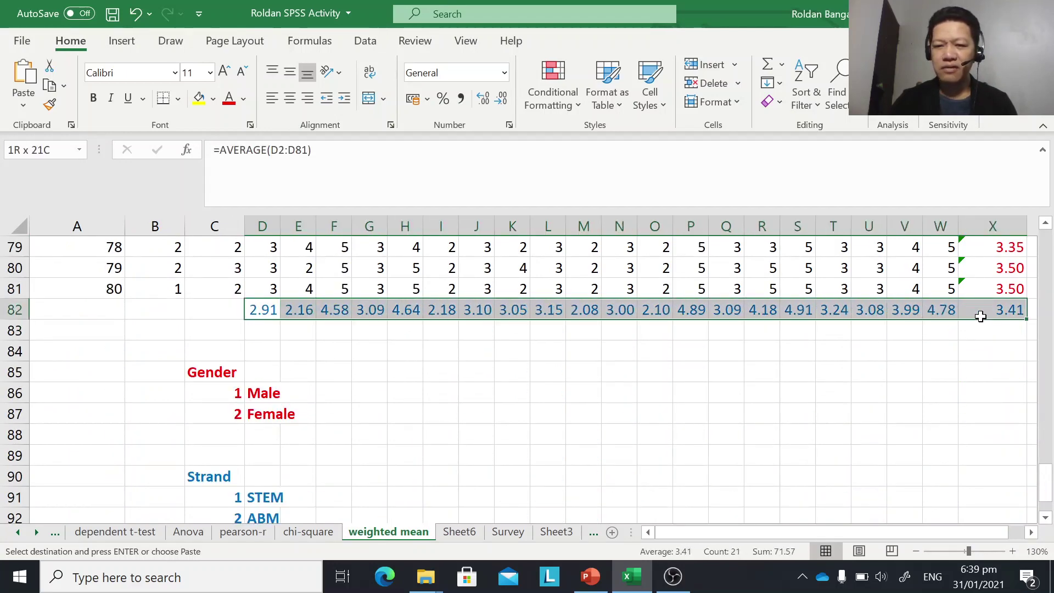
{"action": "right_click", "coordinate": [822, 310]}
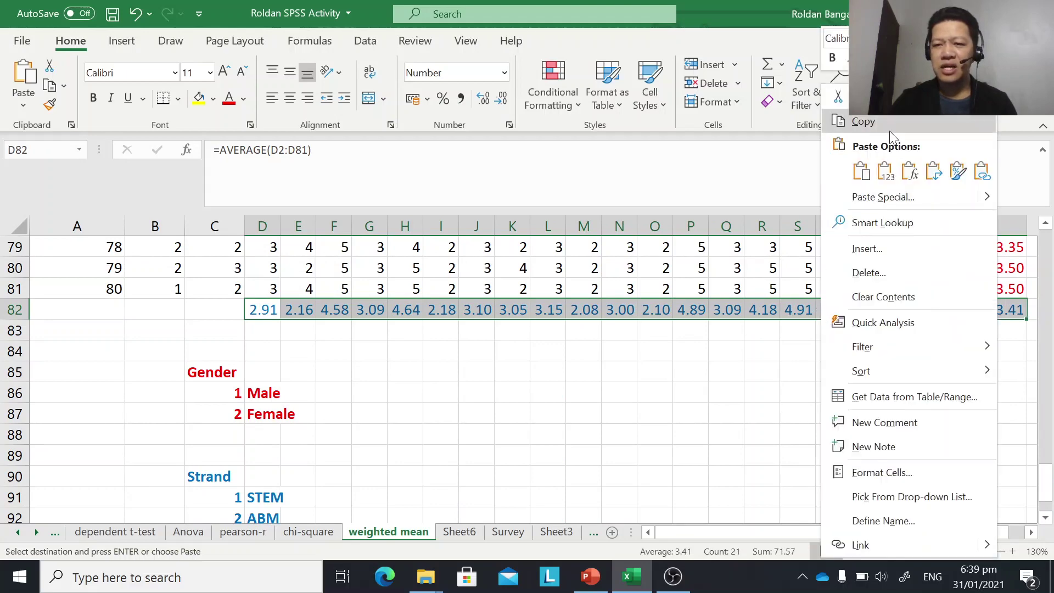
{"action": "left_click", "coordinate": [873, 122]}
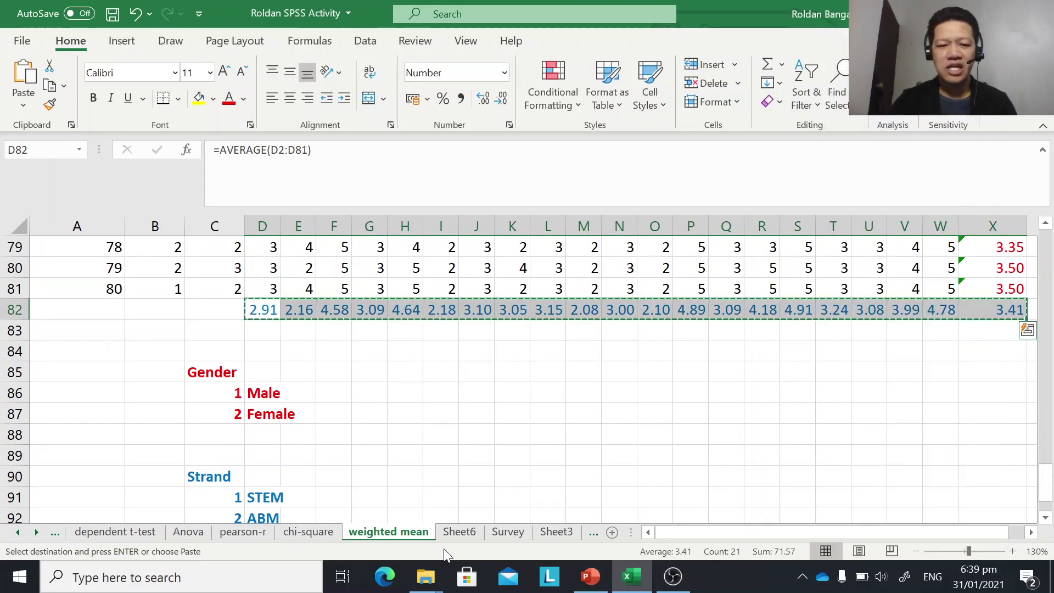
Paste the copied means as values only into Sheet6, in a row starting at H2.
{"action": "left_click", "coordinate": [556, 532]}
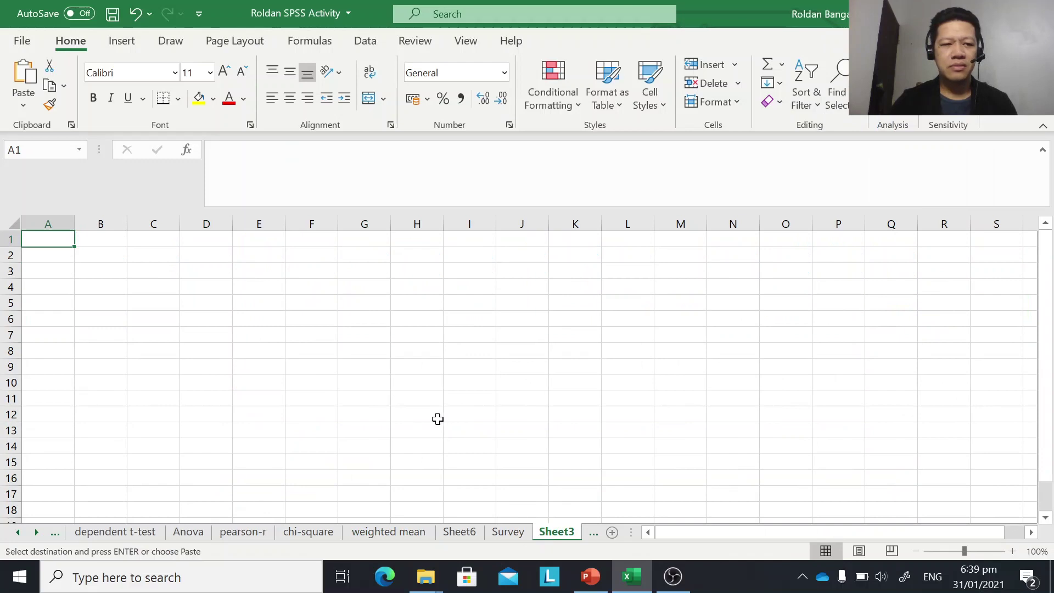
{"action": "scroll", "coordinate": [608, 457], "scroll_direction": "down", "scroll_amount": 13}
{"action": "scroll", "coordinate": [560, 494], "scroll_direction": "up", "scroll_amount": 7}
{"action": "left_click", "coordinate": [460, 532]}
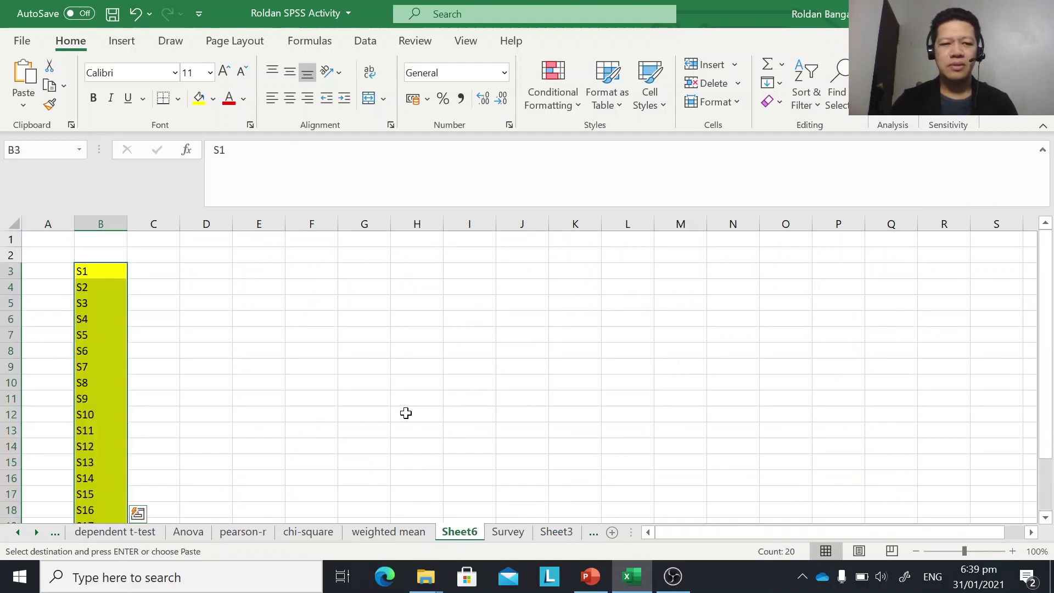
{"action": "left_click", "coordinate": [414, 254]}
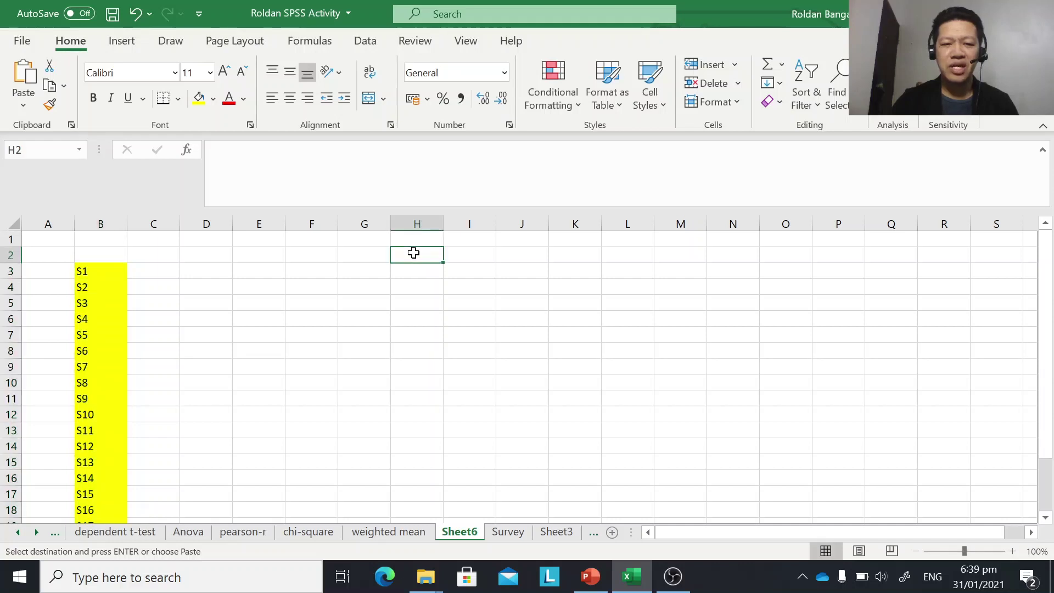
{"action": "right_click", "coordinate": [413, 253]}
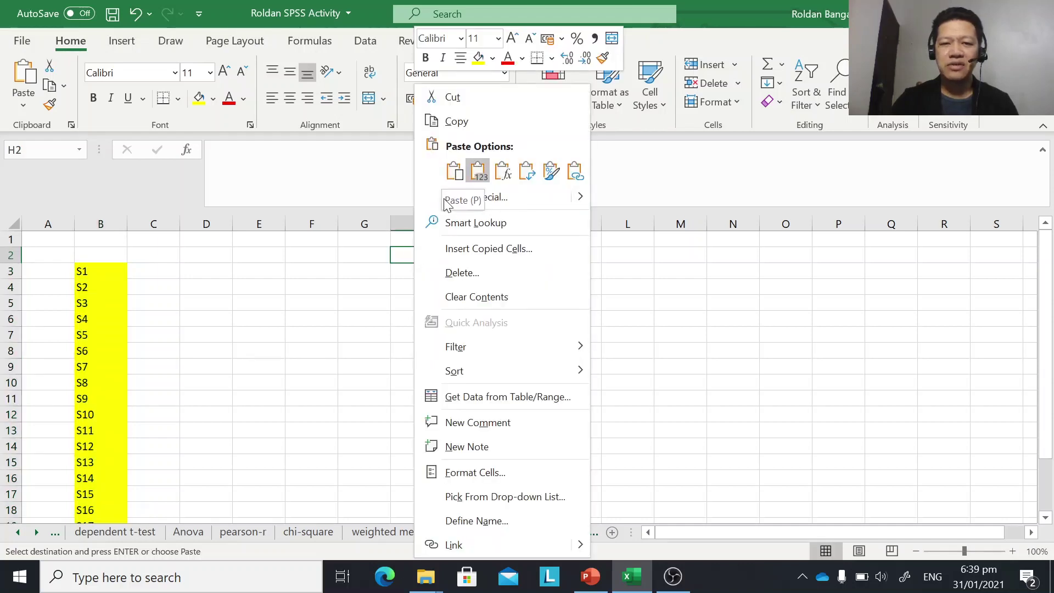
{"action": "left_click", "coordinate": [478, 171]}
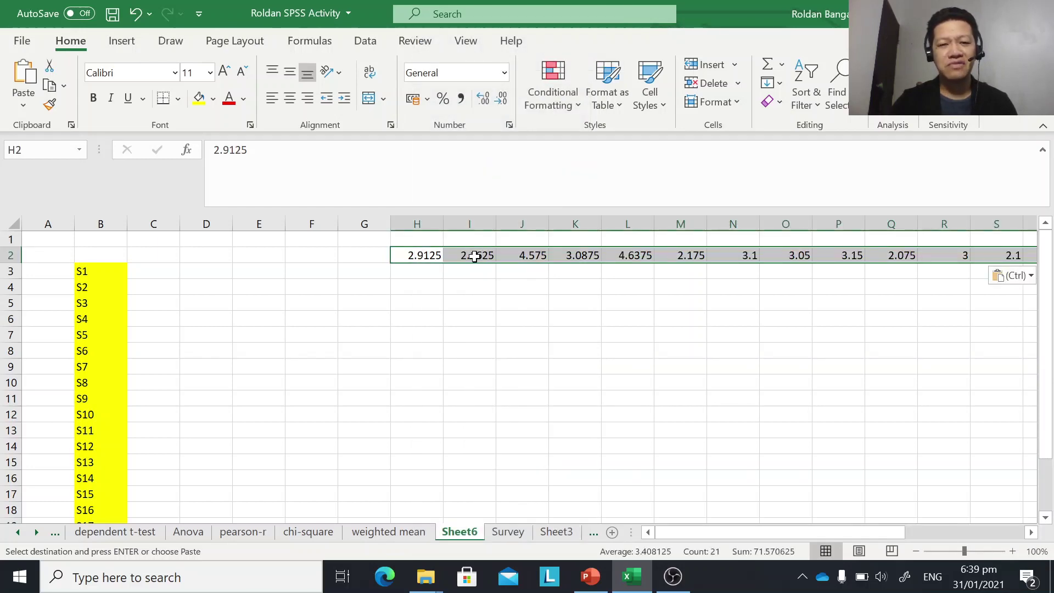
Copy the row of mean values starting at H2 and paste it transposed beside the statement labels, starting at C3.
{"action": "right_click", "coordinate": [474, 256]}
{"action": "left_click", "coordinate": [530, 121]}
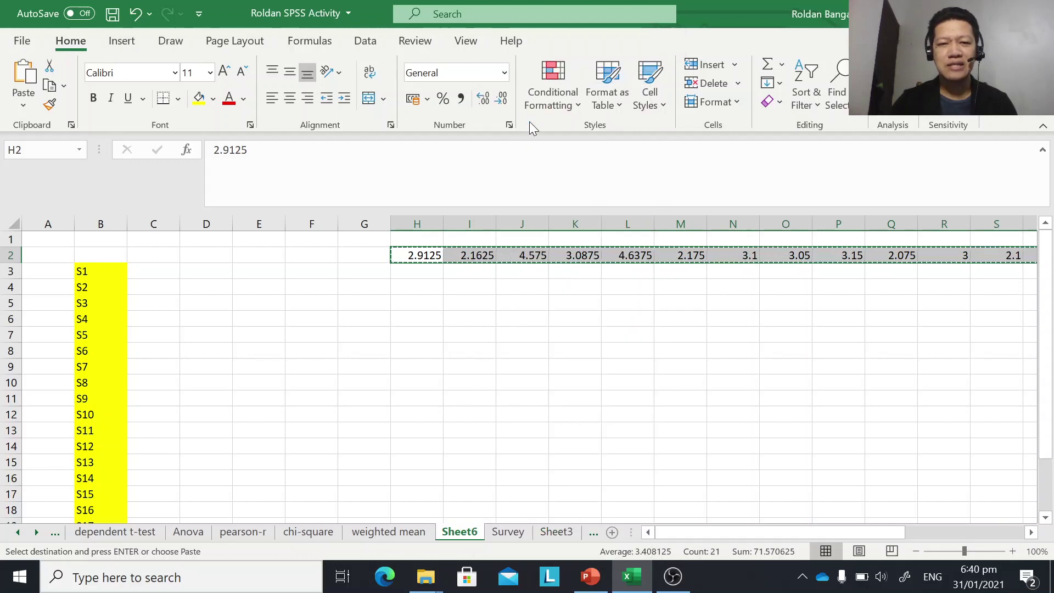
{"action": "left_click", "coordinate": [153, 270]}
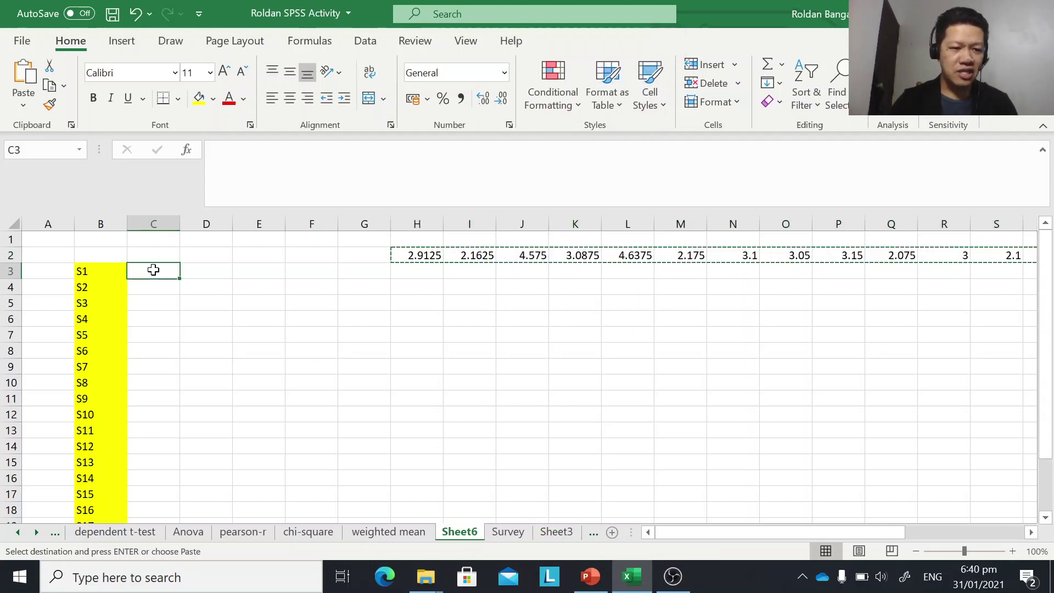
{"action": "right_click", "coordinate": [153, 271]}
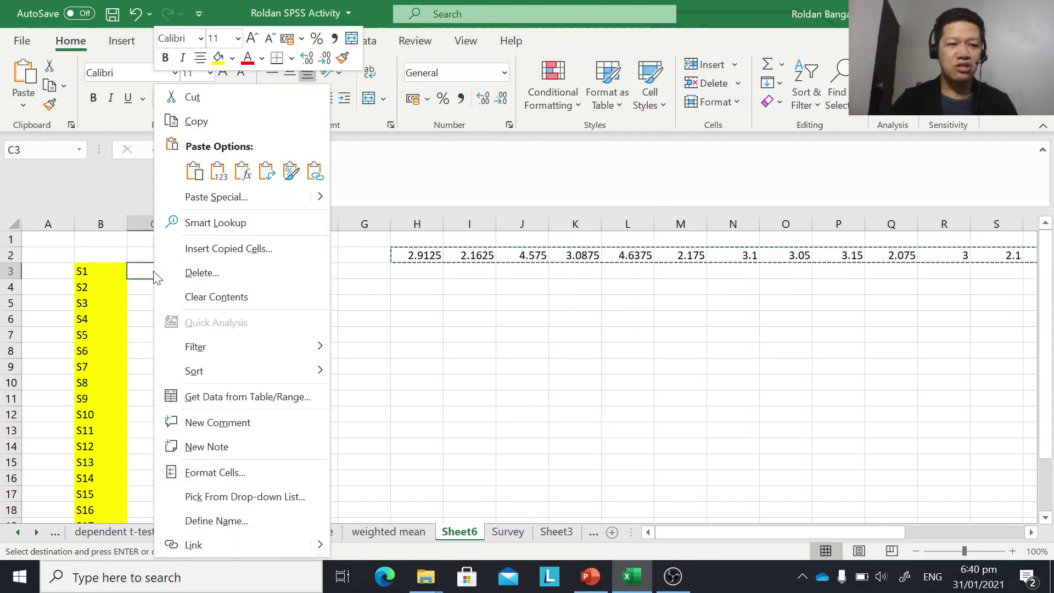
{"action": "left_click", "coordinate": [265, 172]}
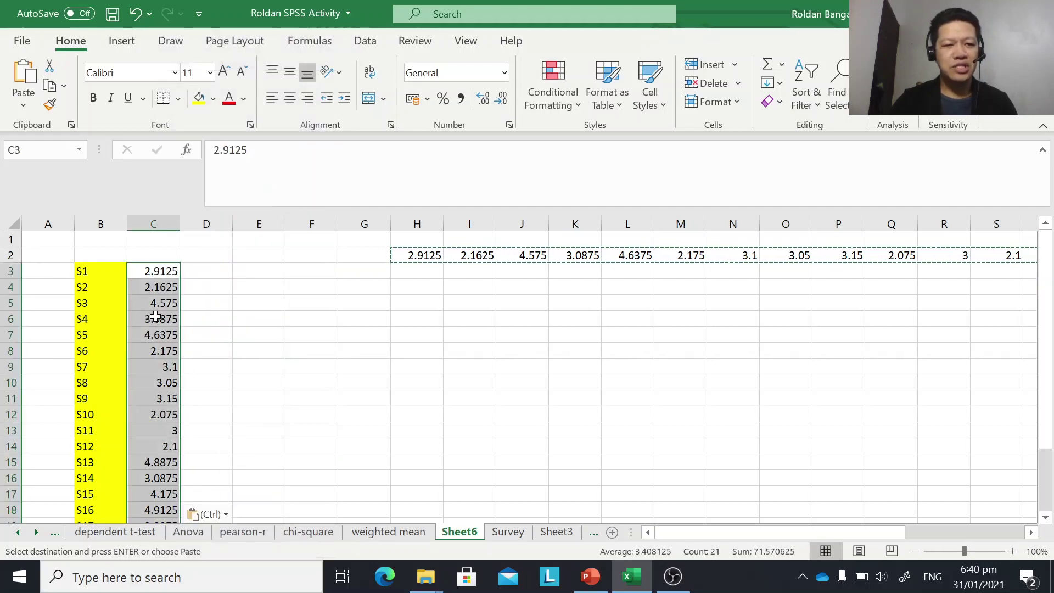
Format the transposed means in column C as Number with 2 decimal places.
{"action": "right_click", "coordinate": [153, 318]}
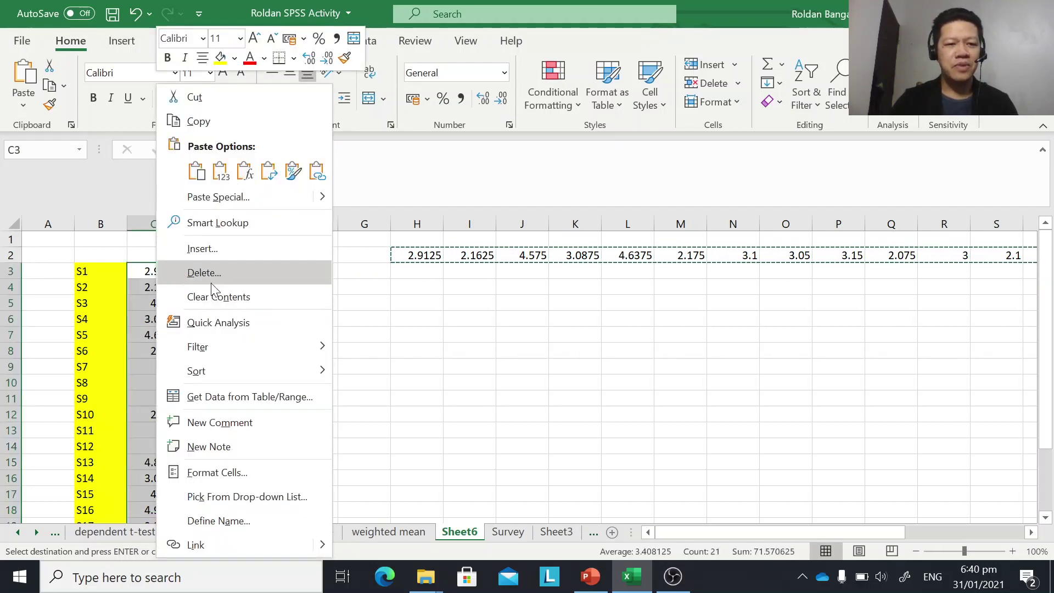
{"action": "left_click", "coordinate": [225, 472]}
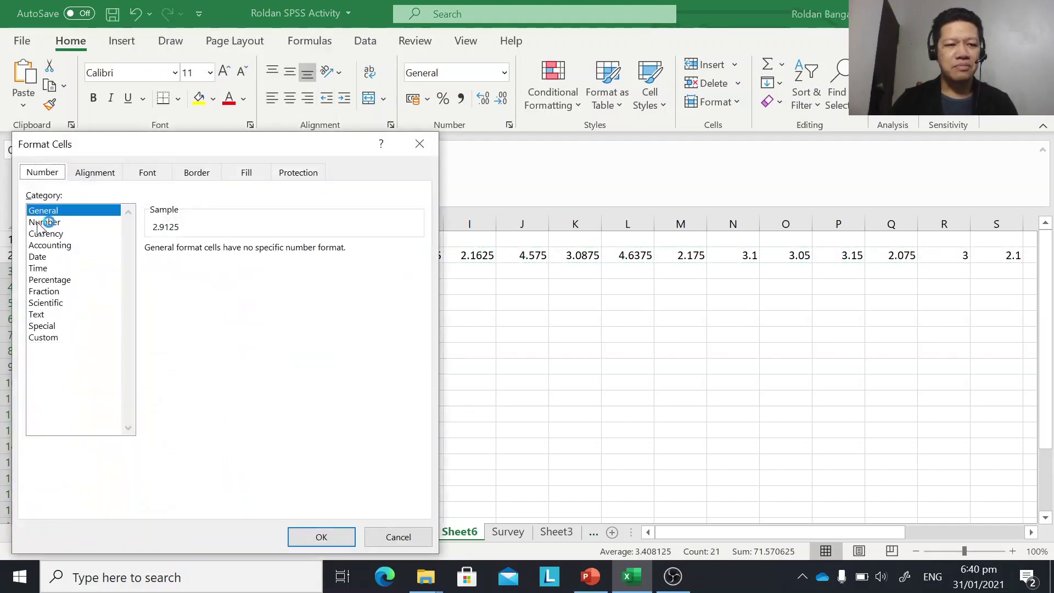
{"action": "left_click", "coordinate": [46, 222]}
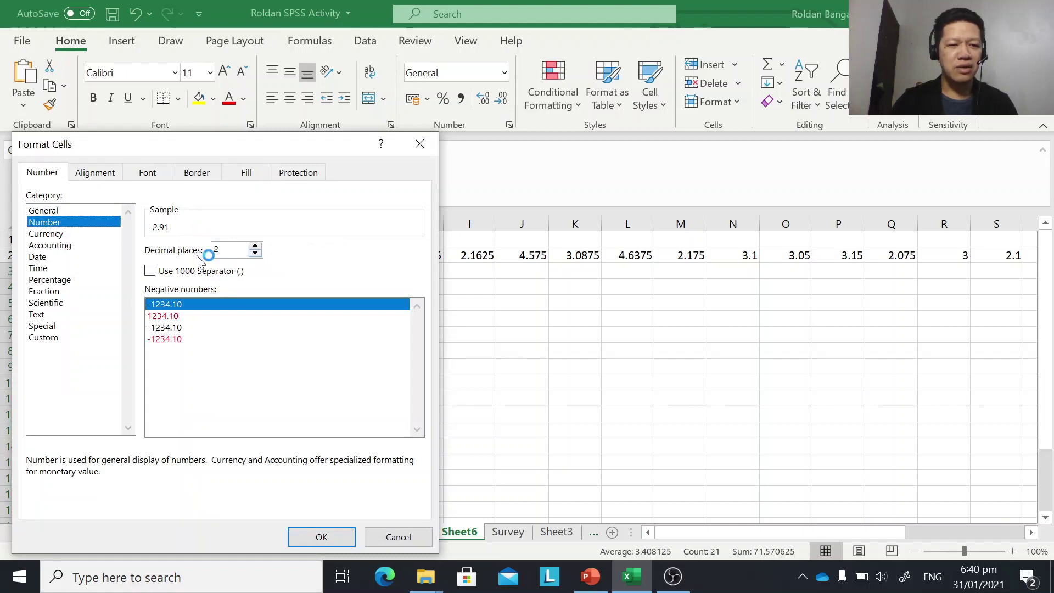
{"action": "left_click", "coordinate": [321, 537]}
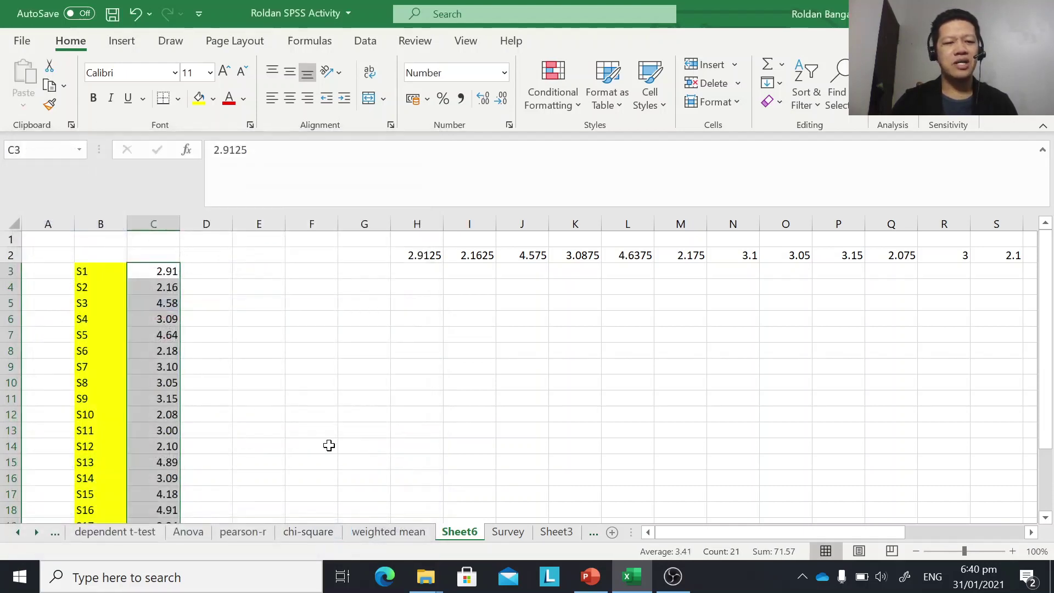
Label cell B23 "Over-all Mean" and widen column B to about 13.18 so the label fits.
{"action": "scroll", "coordinate": [156, 447], "scroll_direction": "down", "scroll_amount": 5}
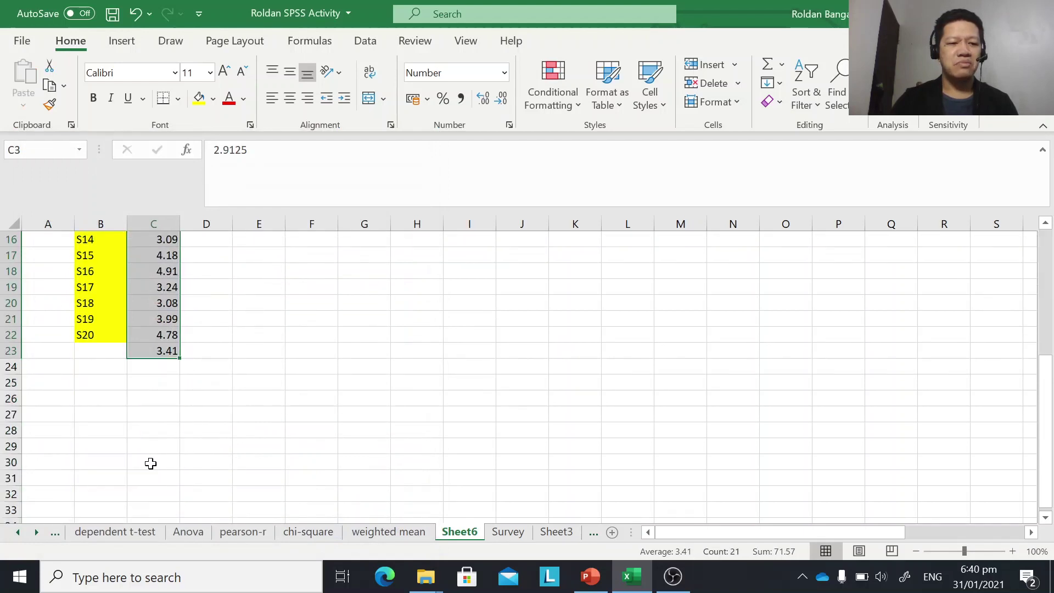
{"action": "left_click", "coordinate": [107, 354]}
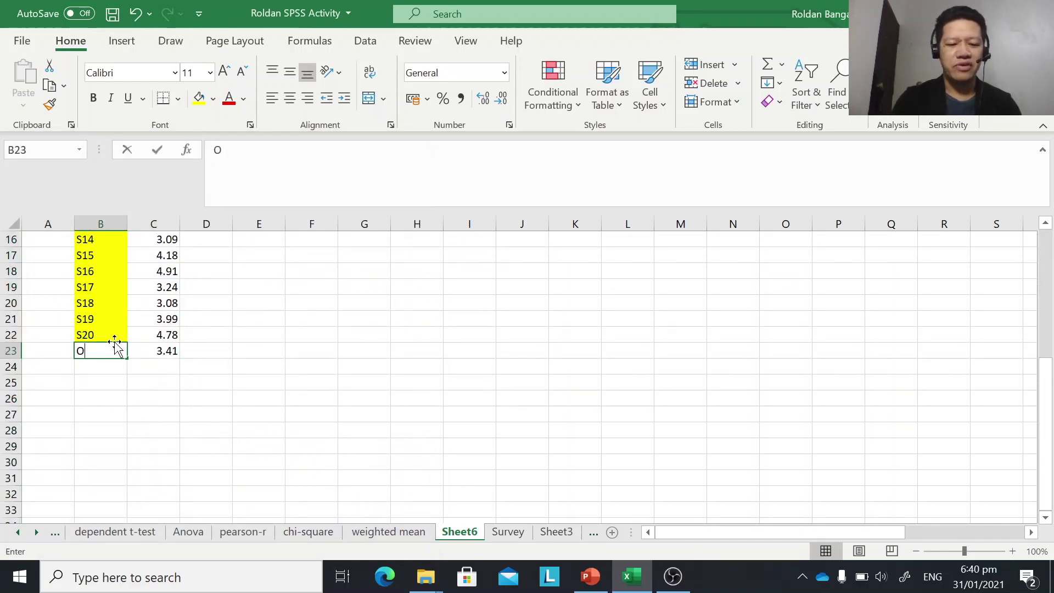
{"action": "type", "text": "Over-a"}
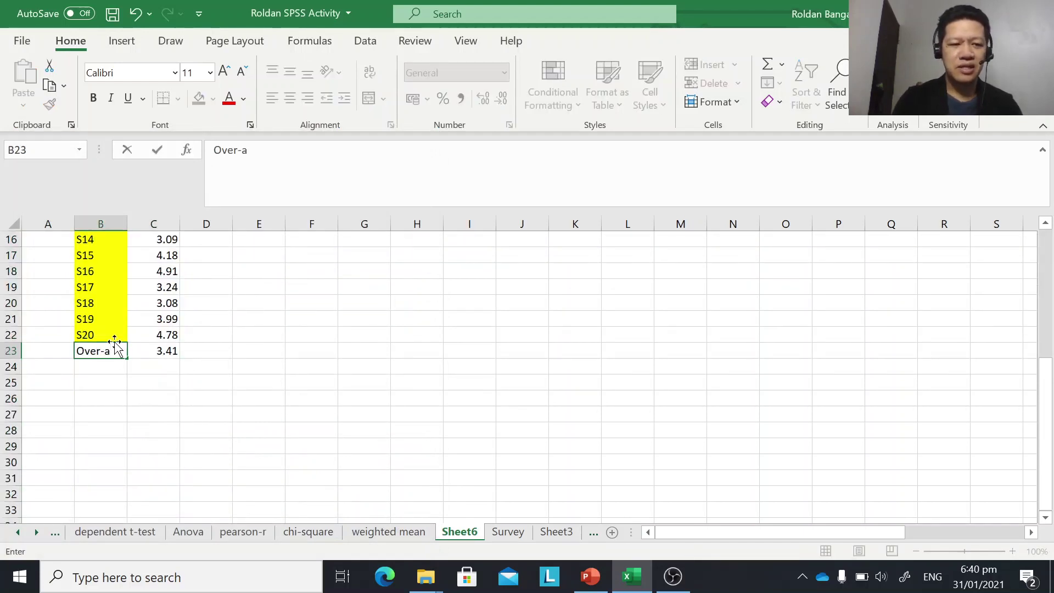
{"action": "type", "text": "ll Mean"}
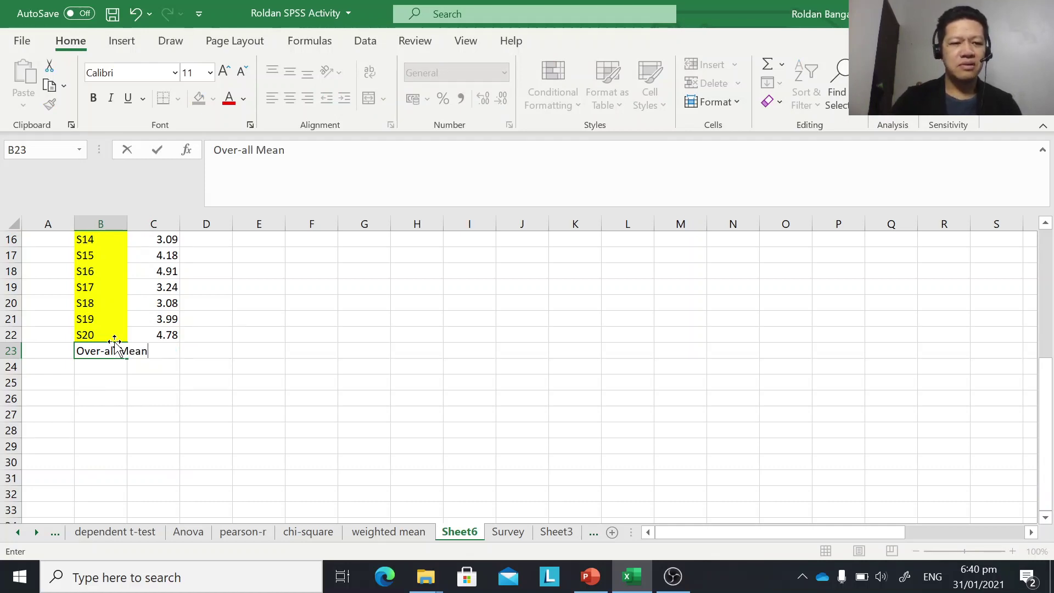
{"action": "left_click", "coordinate": [230, 370]}
{"action": "left_click_drag", "start_coordinate": [127, 223], "coordinate": [157, 223]}
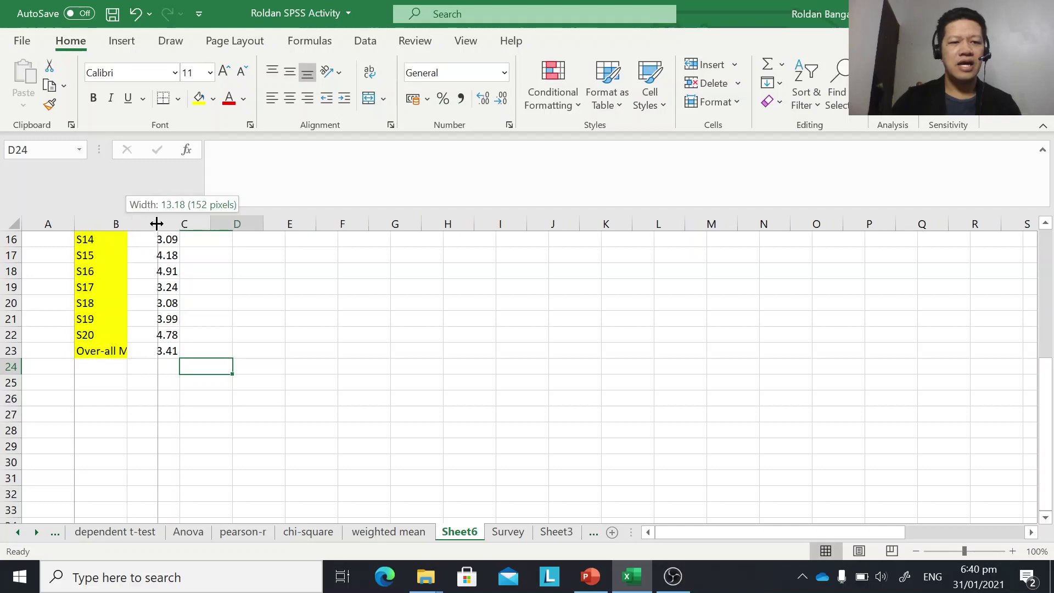
Review the list of statement means in column C, from S1 down to the Over-all Mean row.
{"action": "scroll", "coordinate": [358, 393], "scroll_direction": "up", "scroll_amount": 5}
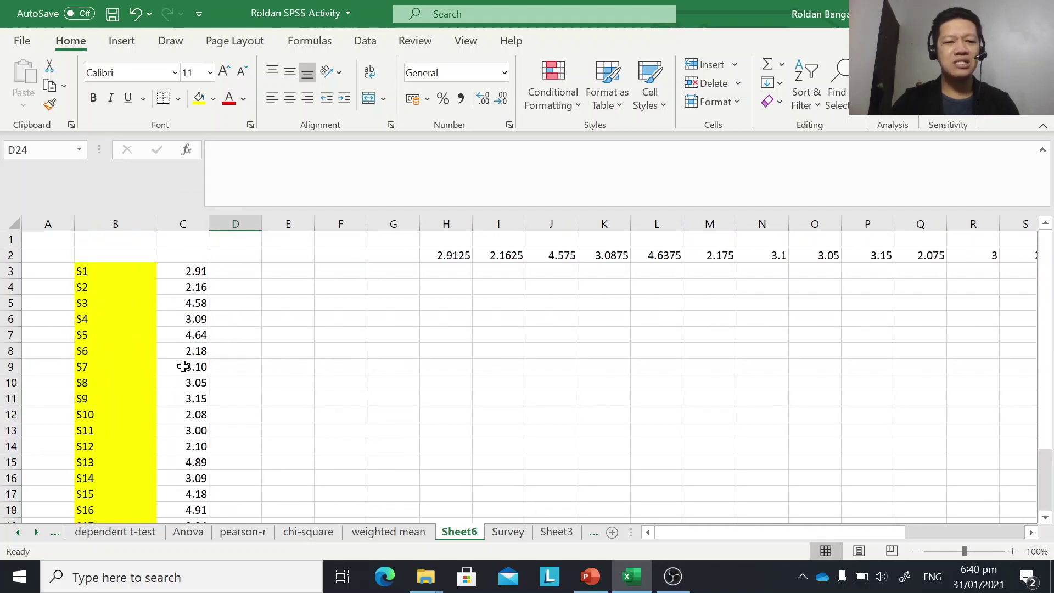
{"action": "left_click_drag", "start_coordinate": [180, 268], "coordinate": [181, 510]}
{"action": "scroll", "coordinate": [377, 442], "scroll_direction": "down", "scroll_amount": 2}
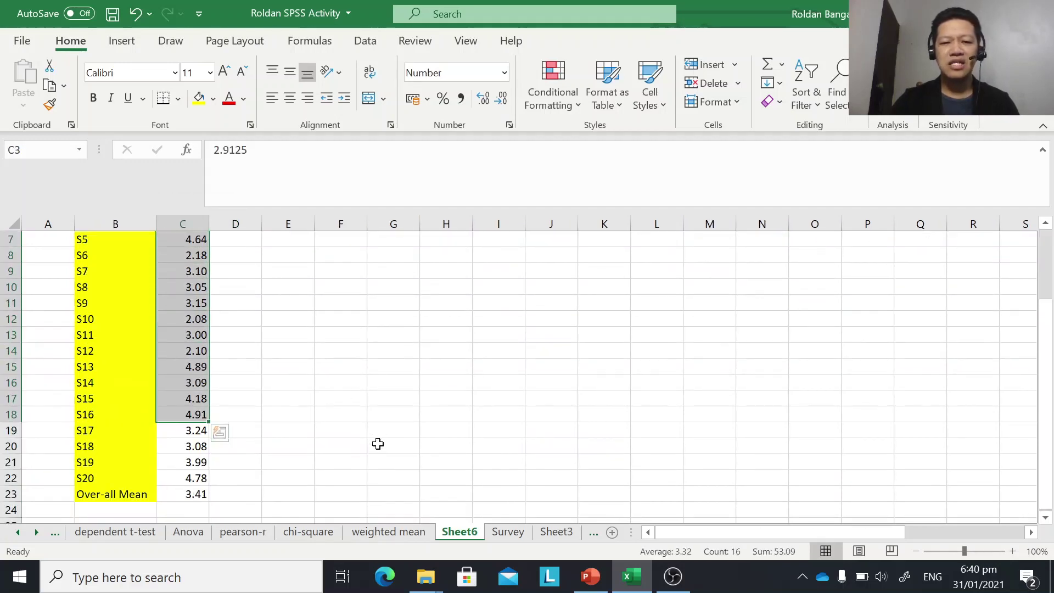
Switch to PowerPoint and show the Table 1 slide as a full-screen slide show to compare its Mean column.
{"action": "mouse_move", "coordinate": [631, 585]}
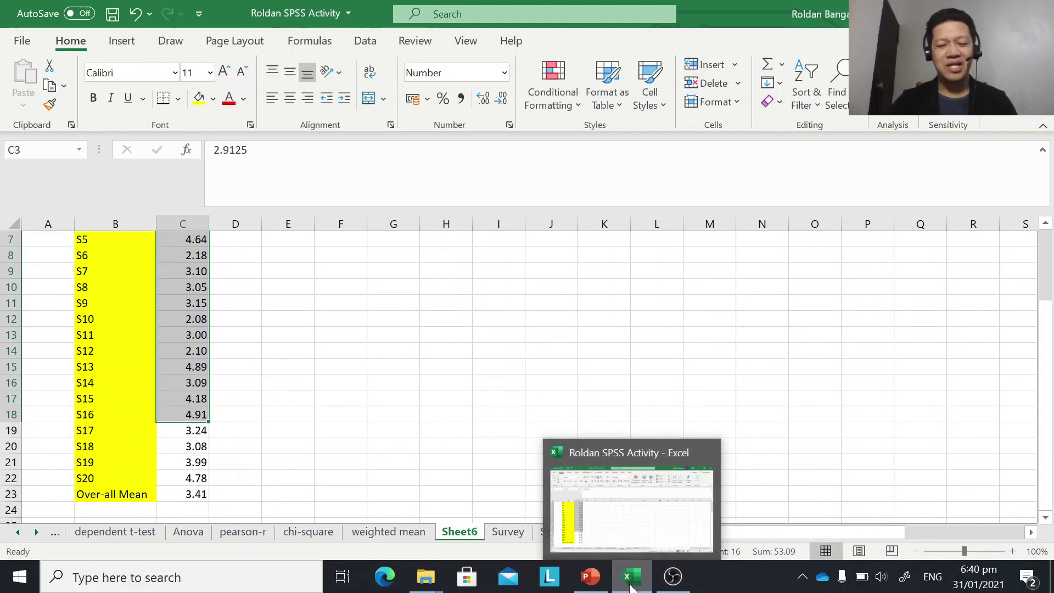
{"action": "left_click", "coordinate": [590, 578]}
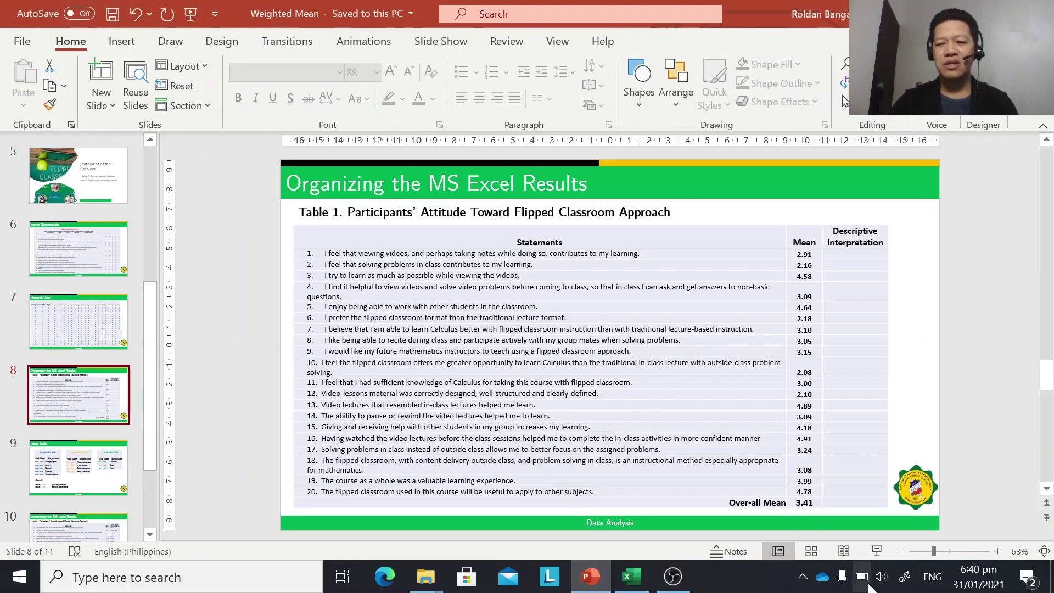
{"action": "left_click", "coordinate": [876, 551]}
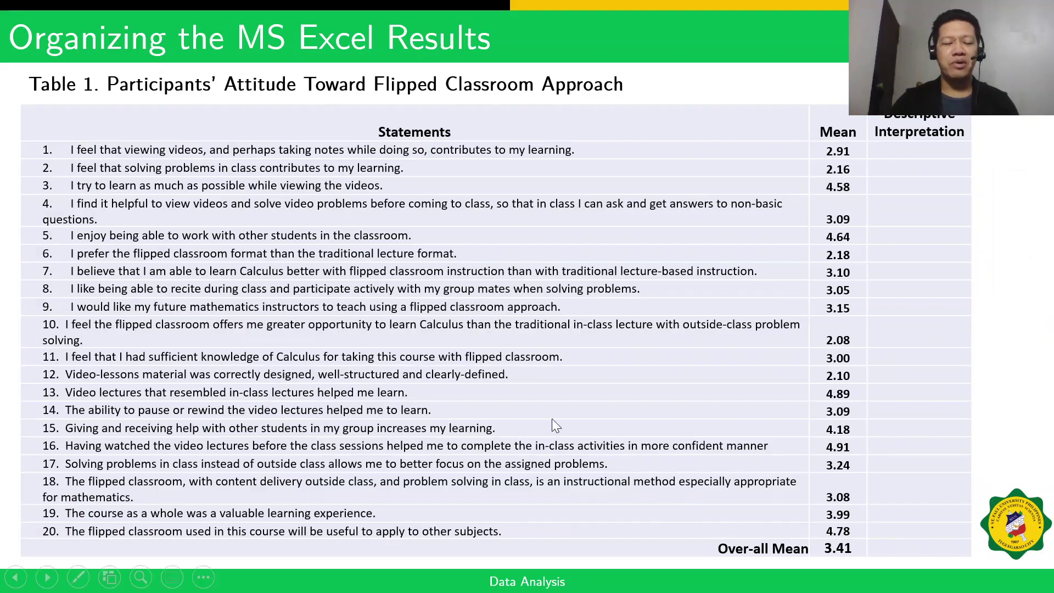